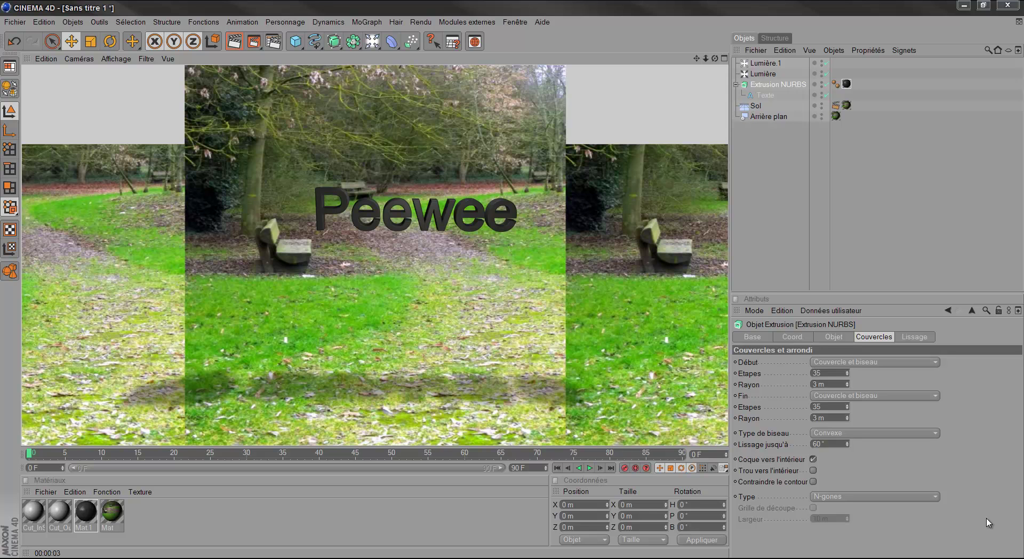
Step: Create a new scene and add a background object (Arrière plan) to it
{"action": "left_click", "coordinate": [15, 22]}
{"action": "left_click", "coordinate": [24, 30]}
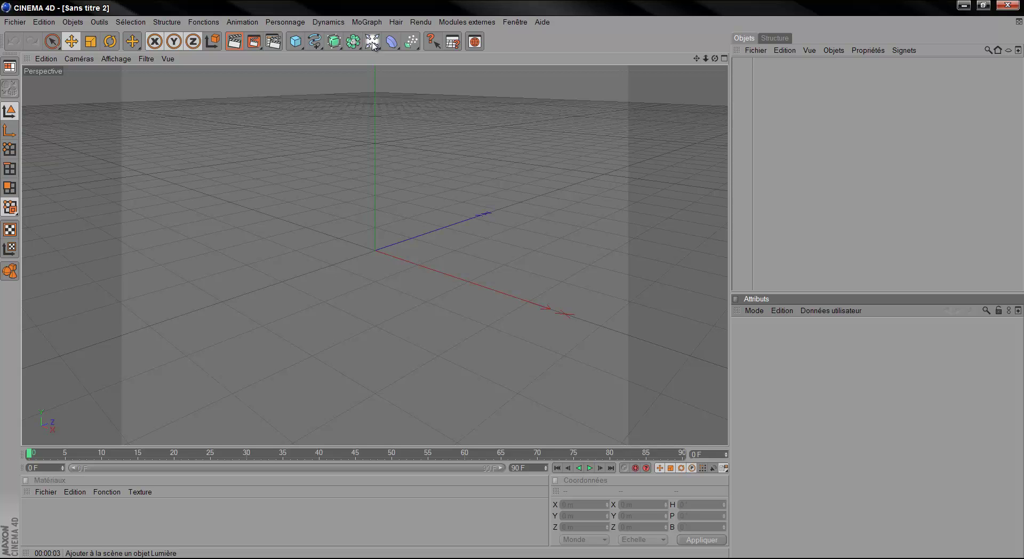
{"action": "left_click_drag", "start_coordinate": [373, 45], "coordinate": [409, 127]}
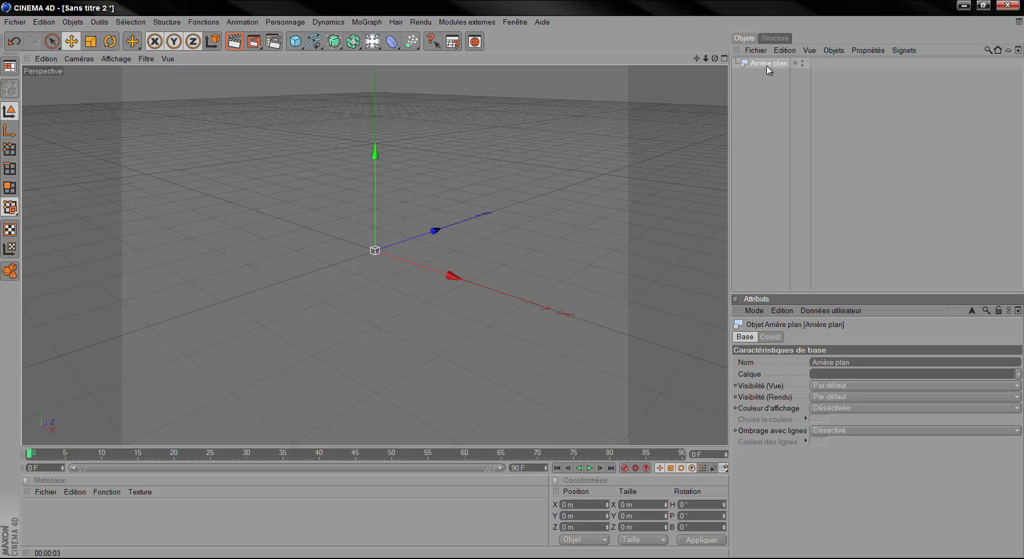
Step: Create a material and load the park photo whose file name starts with 381780 as its colour texture
{"action": "double_click", "coordinate": [74, 514]}
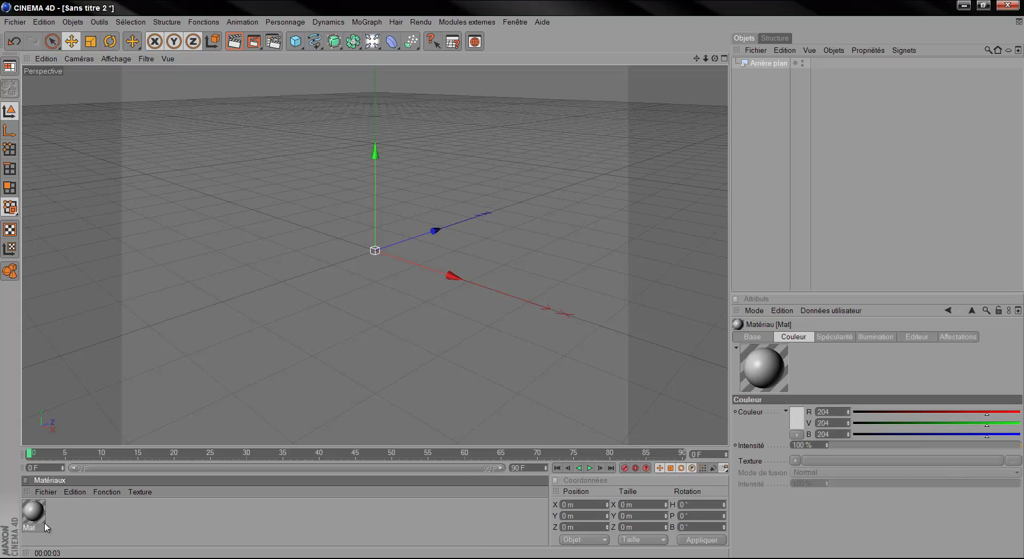
{"action": "double_click", "coordinate": [33, 515]}
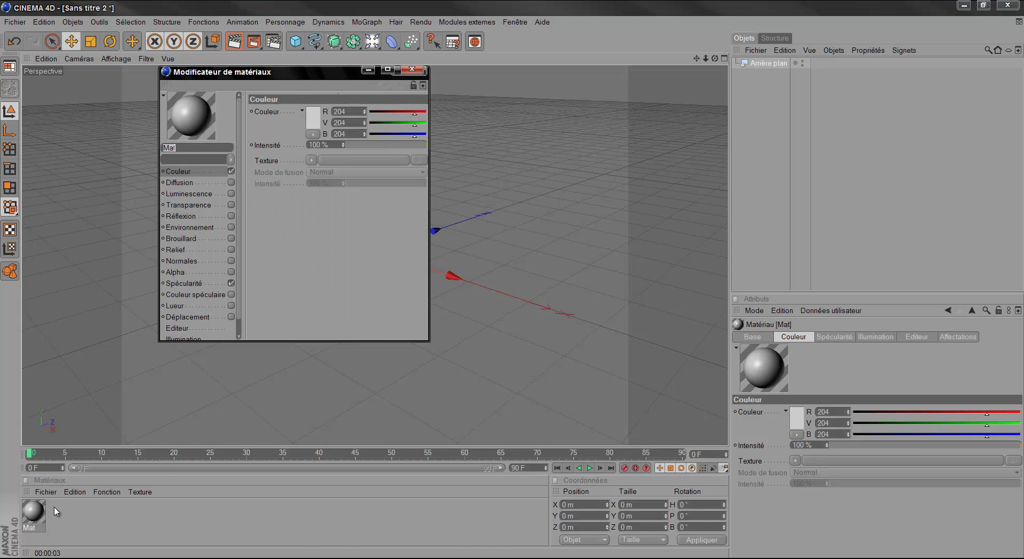
{"action": "left_click", "coordinate": [419, 160]}
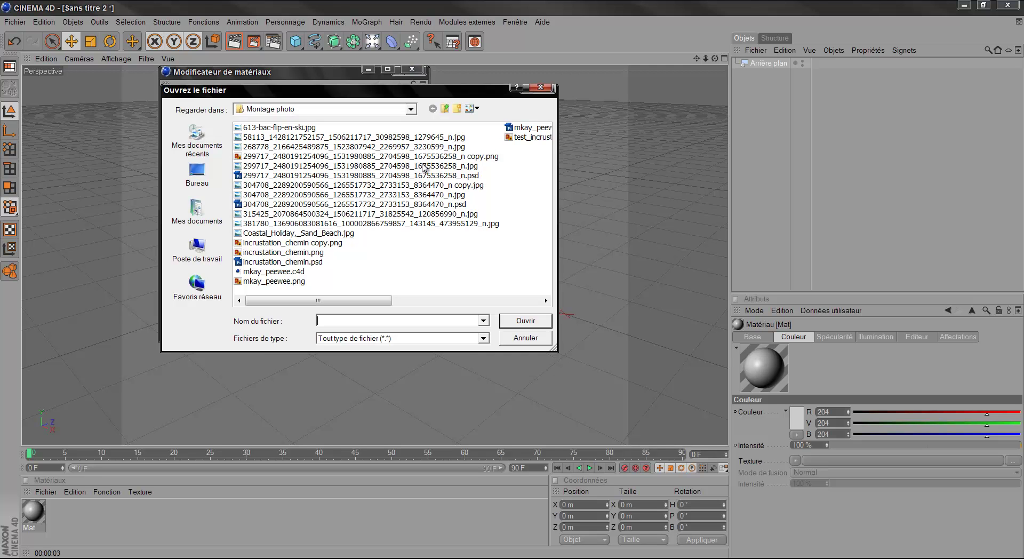
{"action": "double_click", "coordinate": [325, 224]}
{"action": "left_click", "coordinate": [473, 320]}
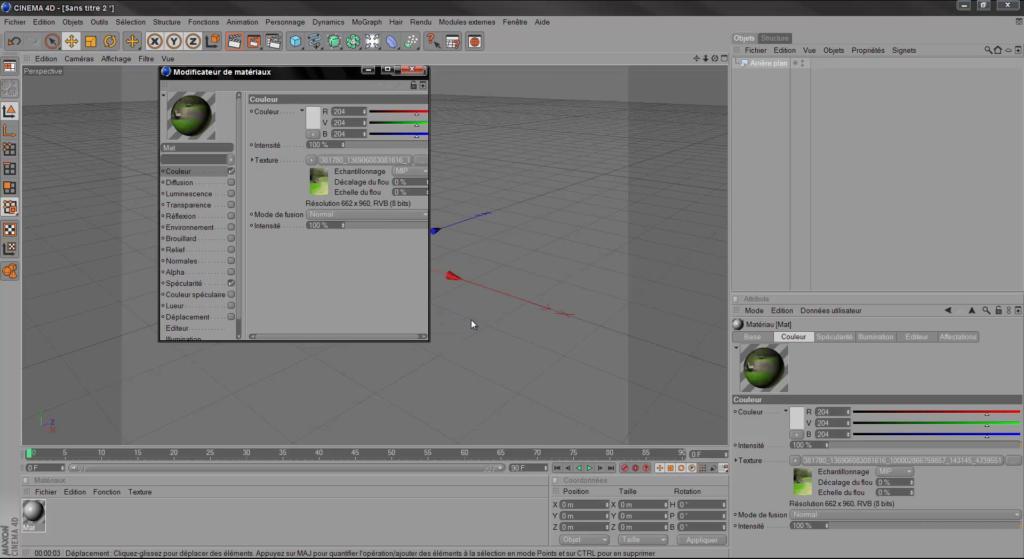
{"action": "left_click", "coordinate": [411, 70]}
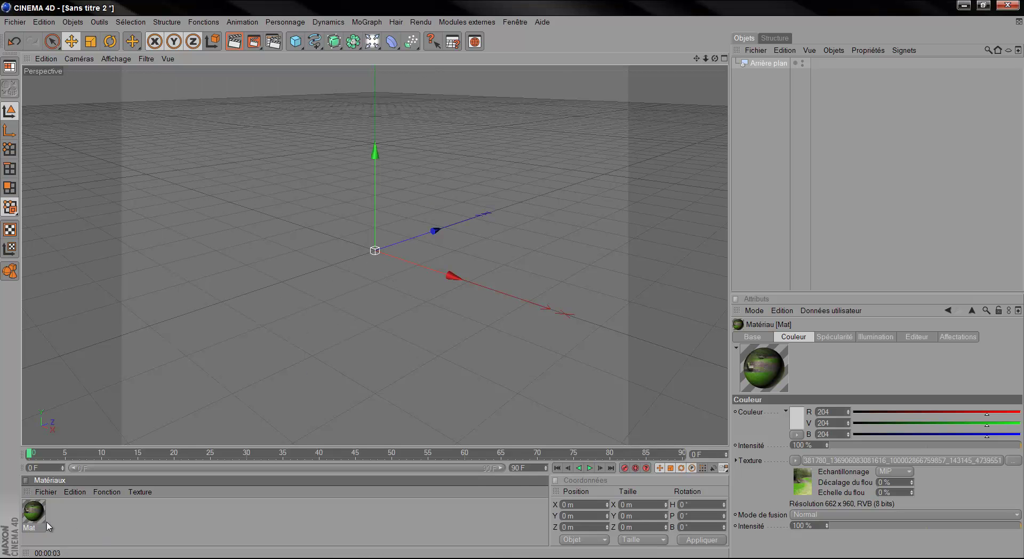
Step: Apply the photo material to the background object, lower the object about 123 m in Y and render the view
{"action": "left_click_drag", "start_coordinate": [37, 515], "coordinate": [512, 287]}
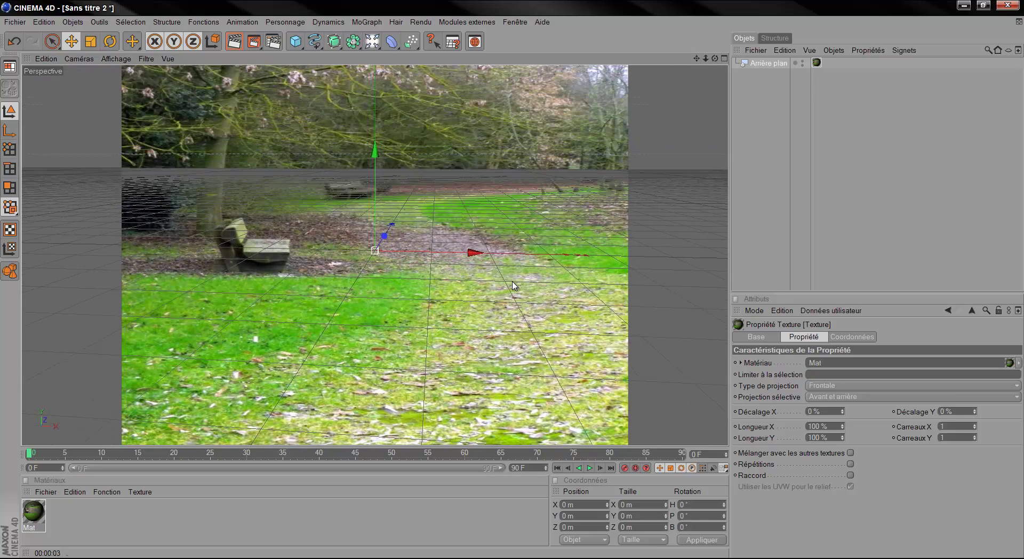
{"action": "left_click_drag", "start_coordinate": [377, 160], "coordinate": [375, 248]}
{"action": "key", "text": "ctrl+r"}
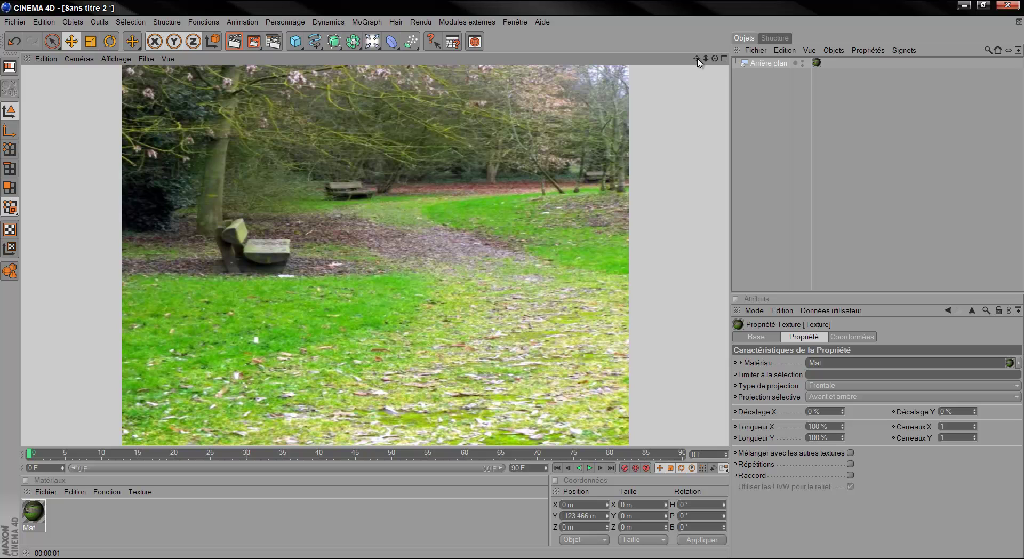
Step: Align the perspective view's grid with the ground of the background photo
{"action": "left_click", "coordinate": [546, 172]}
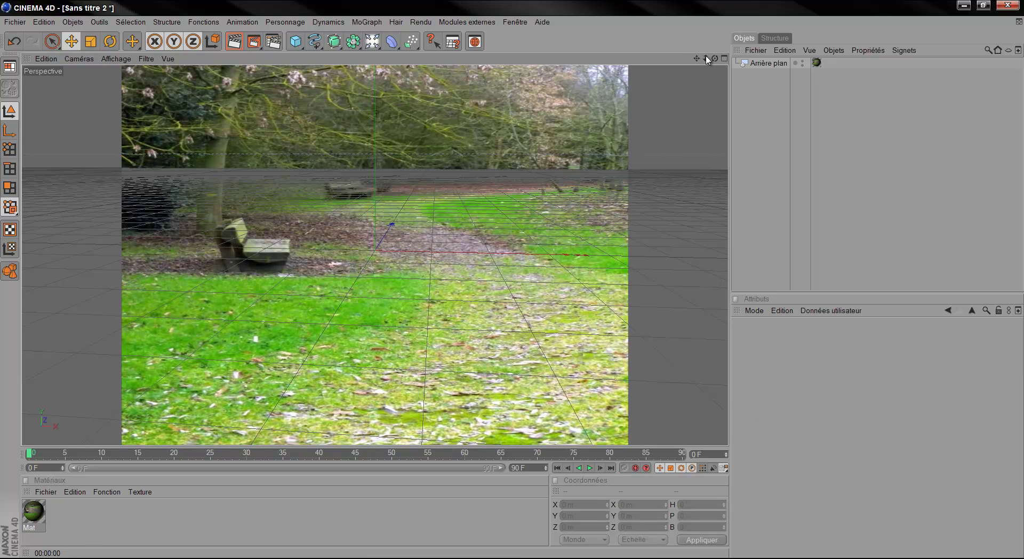
{"action": "left_click_drag", "start_coordinate": [714, 58], "coordinate": [511, 284]}
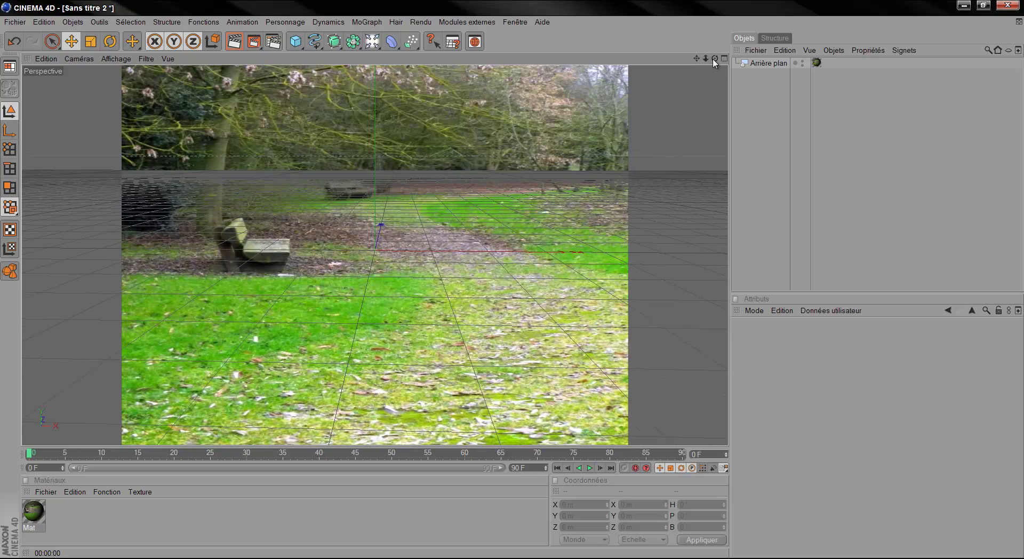
{"action": "left_click_drag", "start_coordinate": [697, 58], "coordinate": [513, 283]}
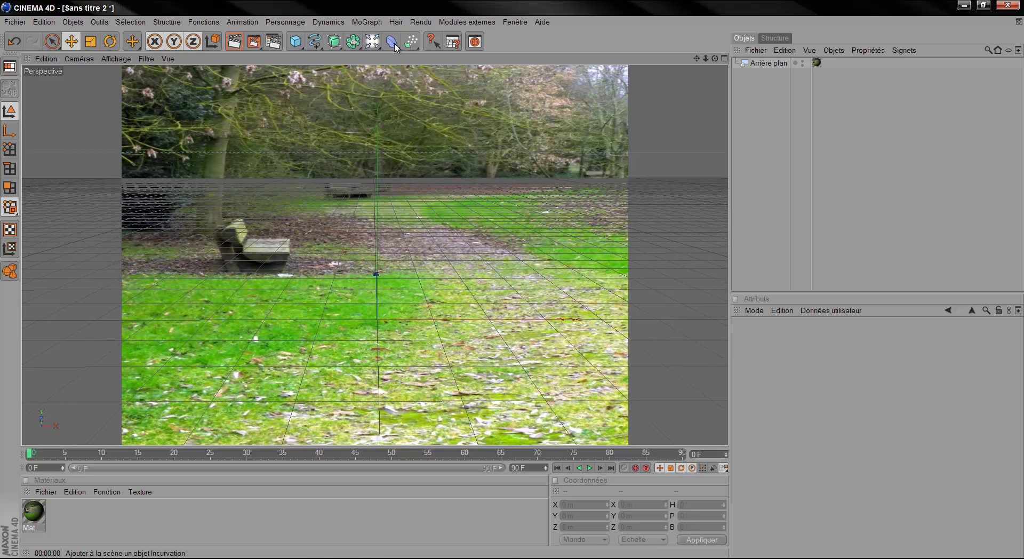
Step: Add a floor object (Sol) and give it a Render tag with Composition avec le fond enabled
{"action": "left_click_drag", "start_coordinate": [372, 42], "coordinate": [438, 58]}
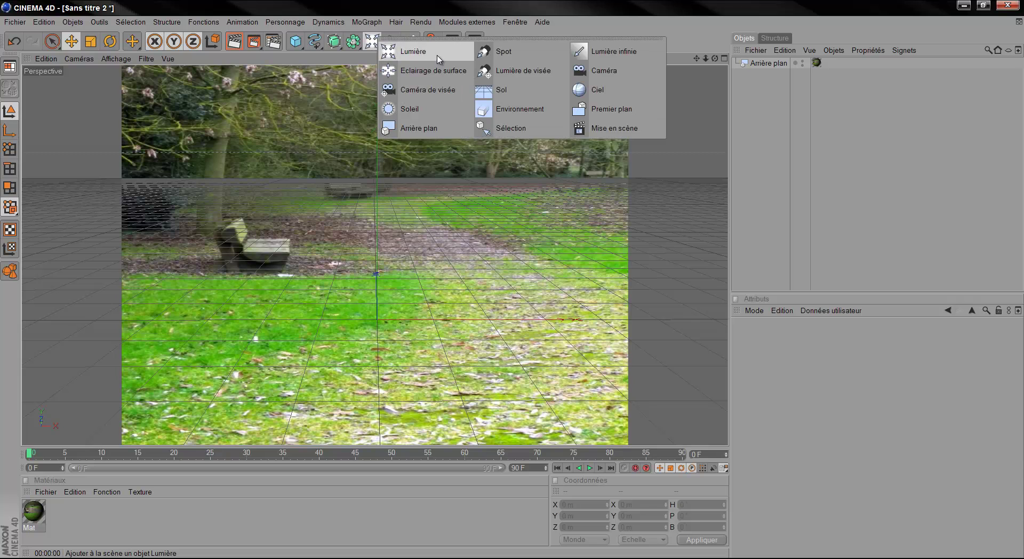
{"action": "left_click", "coordinate": [496, 92]}
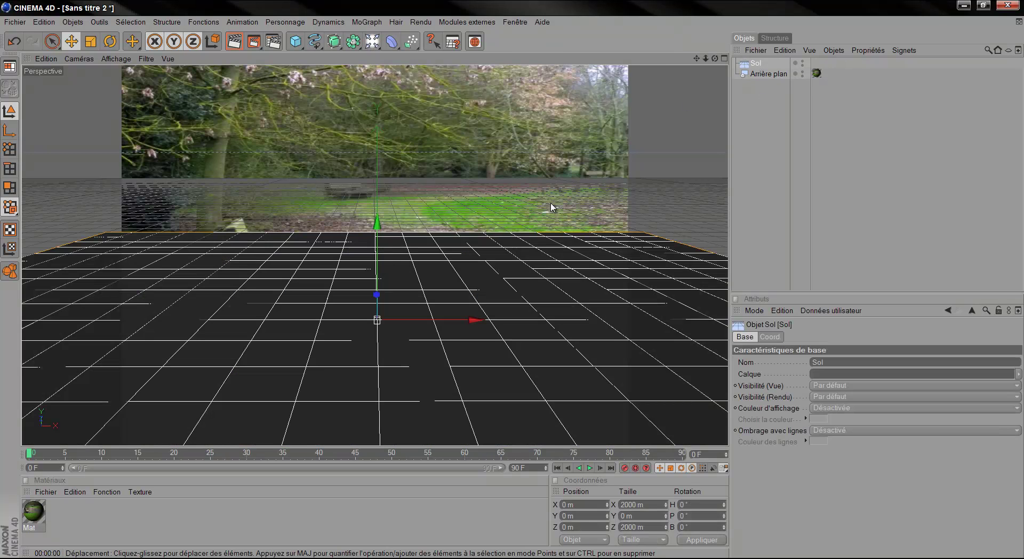
{"action": "right_click", "coordinate": [754, 66]}
{"action": "mouse_move", "coordinate": [812, 71]}
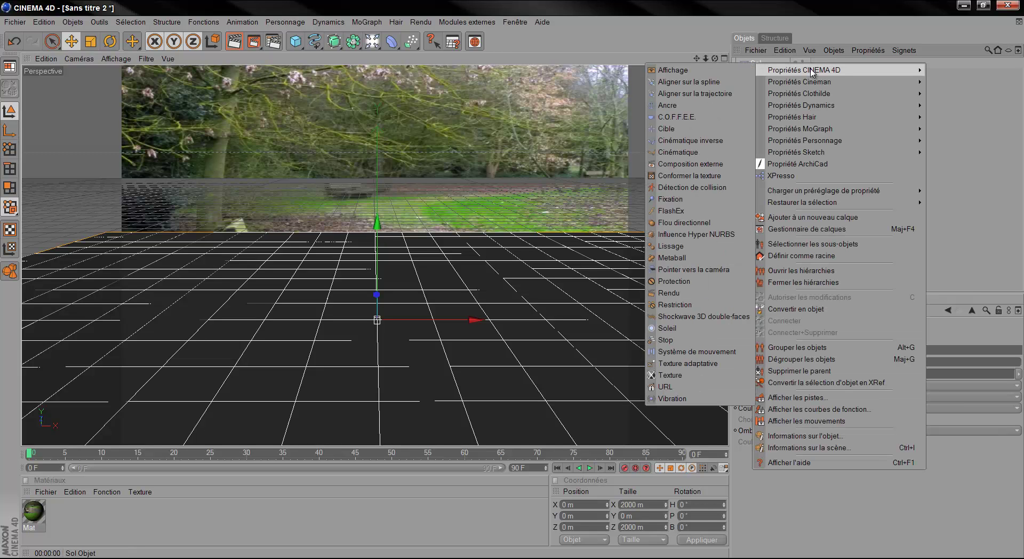
{"action": "left_click", "coordinate": [678, 293]}
{"action": "left_click", "coordinate": [953, 374]}
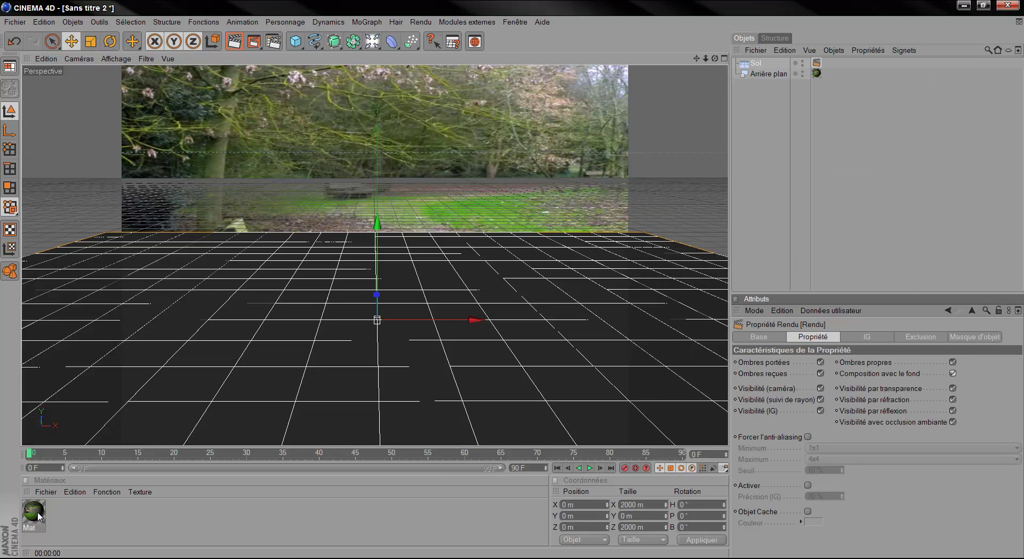
Step: Apply the photo material to the floor with Frontale projection and check it in a render
{"action": "left_click_drag", "start_coordinate": [37, 515], "coordinate": [757, 64]}
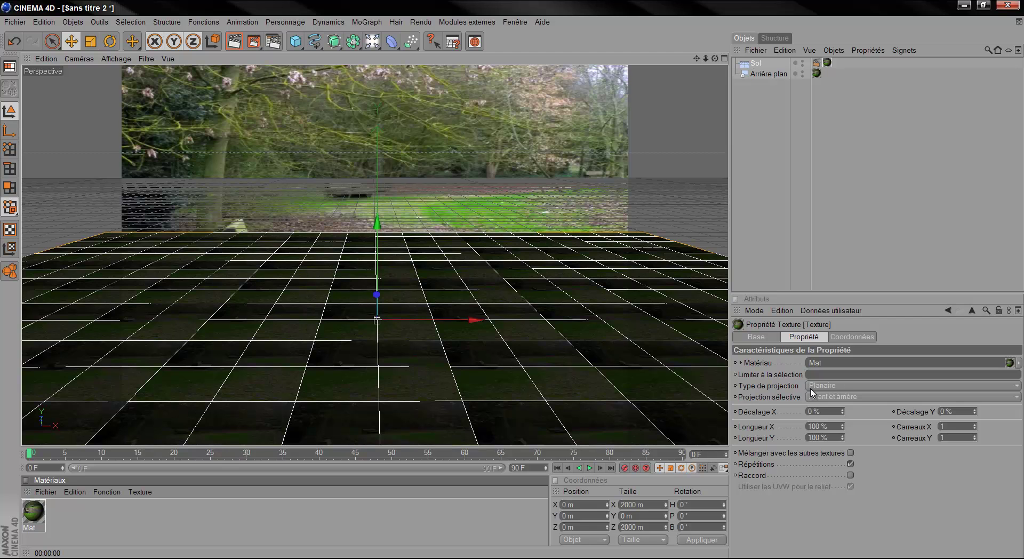
{"action": "left_click", "coordinate": [824, 387]}
{"action": "left_click", "coordinate": [831, 445]}
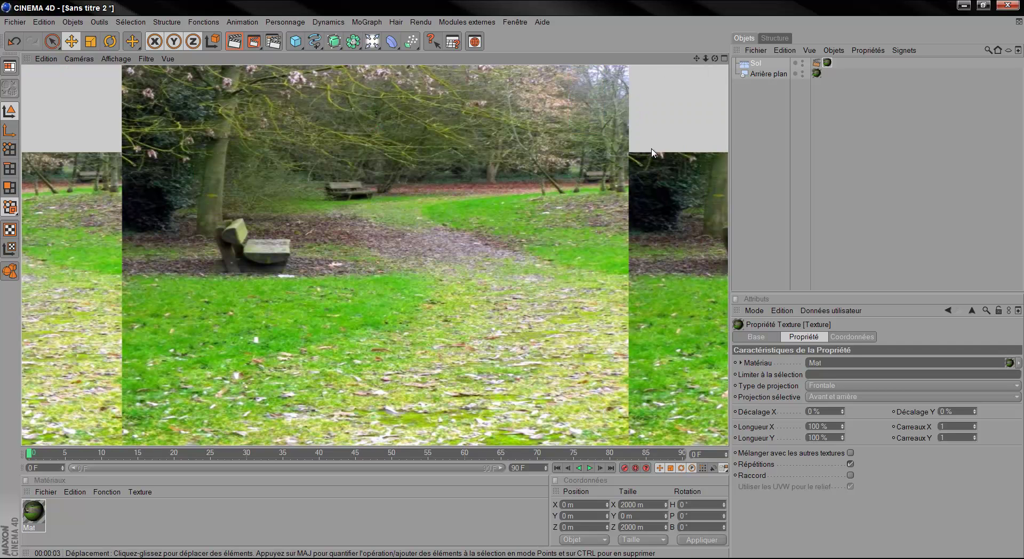
{"action": "left_click", "coordinate": [524, 193]}
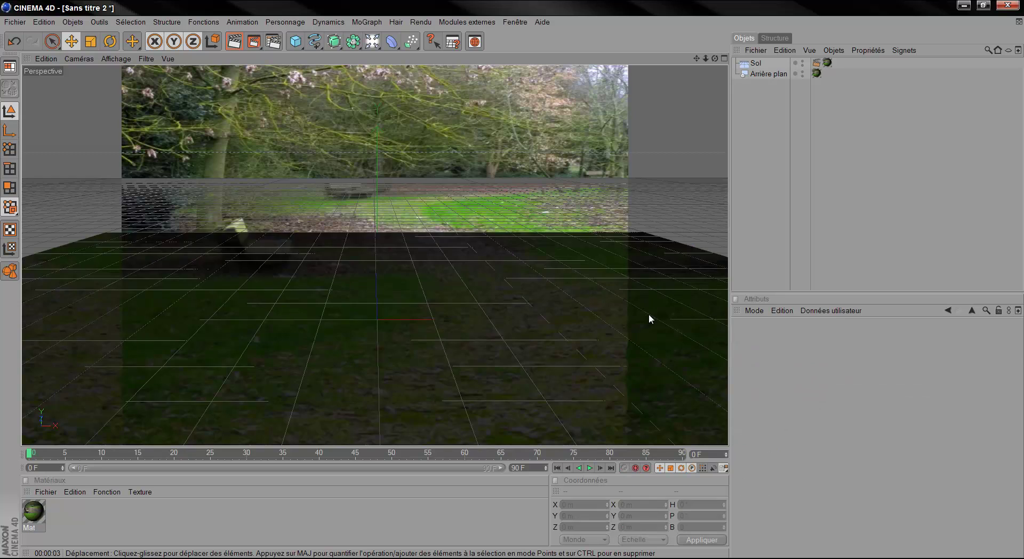
Step: Add a text spline reading "Peewee" above the floor
{"action": "left_click", "coordinate": [712, 306]}
{"action": "scroll", "coordinate": [590, 263], "scroll_direction": "down", "scroll_amount": 4}
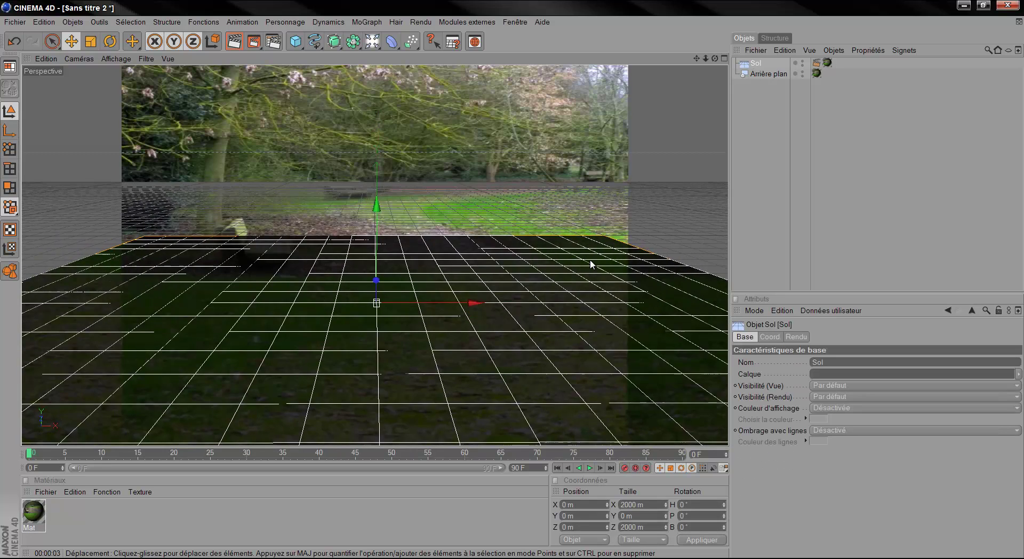
{"action": "scroll", "coordinate": [591, 264], "scroll_direction": "down", "scroll_amount": 3}
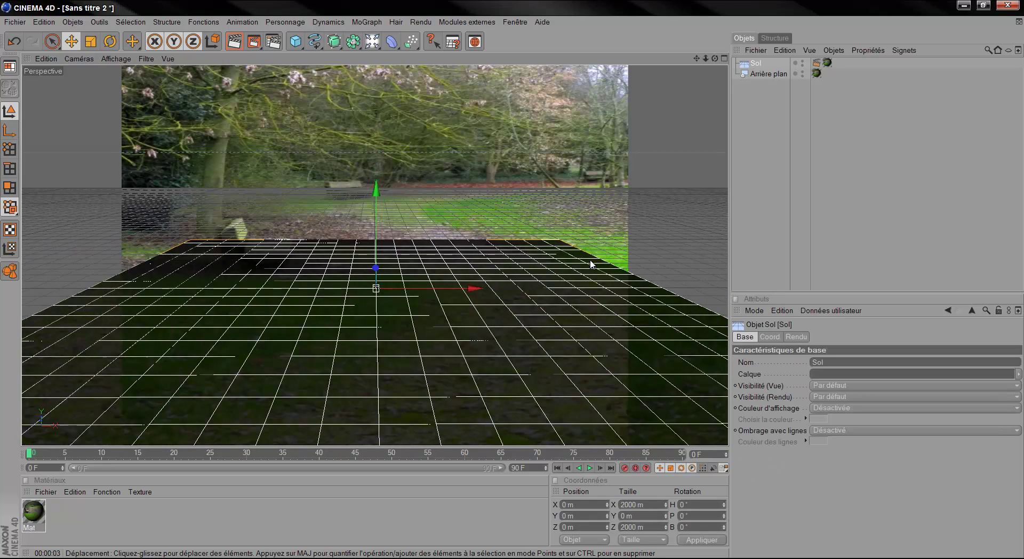
{"action": "scroll", "coordinate": [591, 263], "scroll_direction": "up", "scroll_amount": 1}
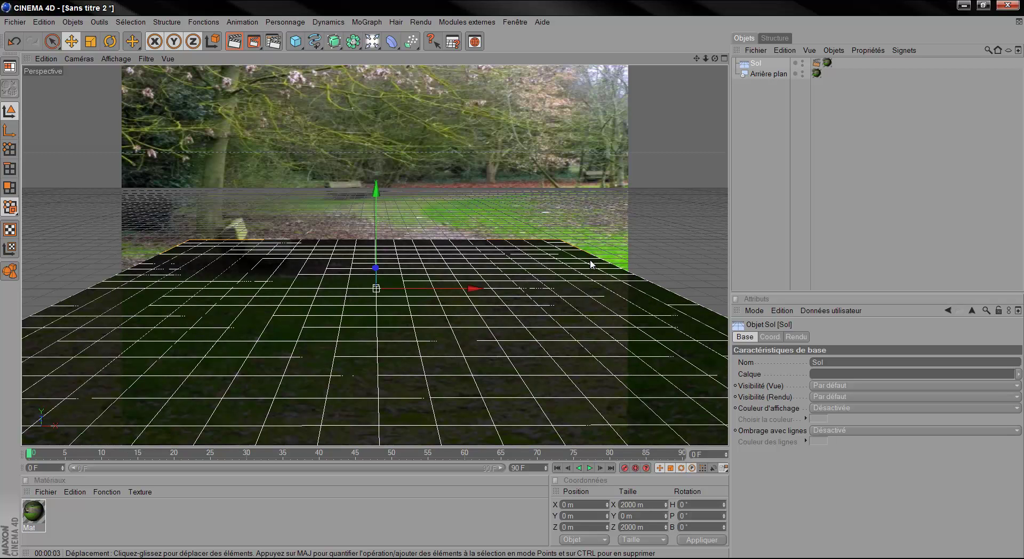
{"action": "scroll", "coordinate": [591, 263], "scroll_direction": "up", "scroll_amount": 1}
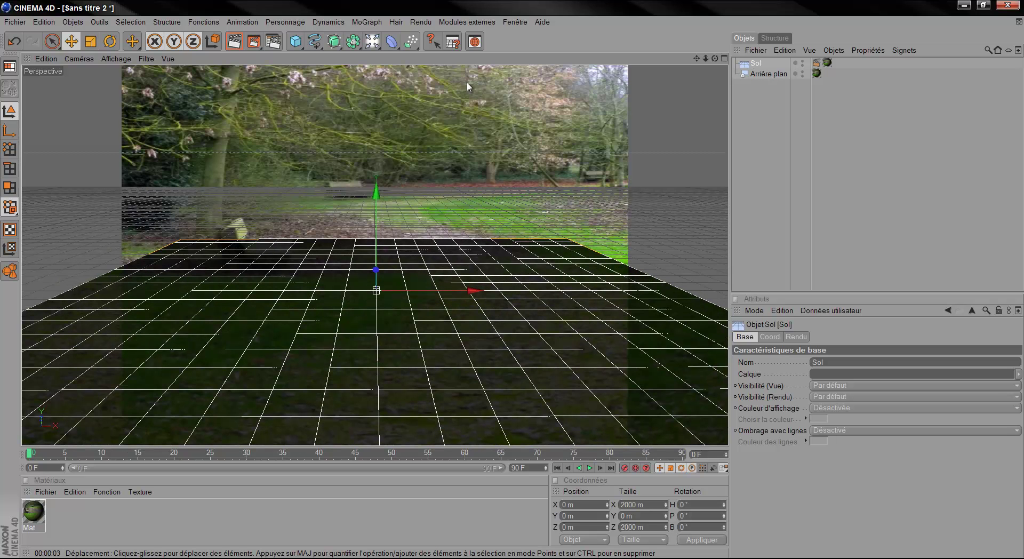
{"action": "left_click", "coordinate": [315, 46]}
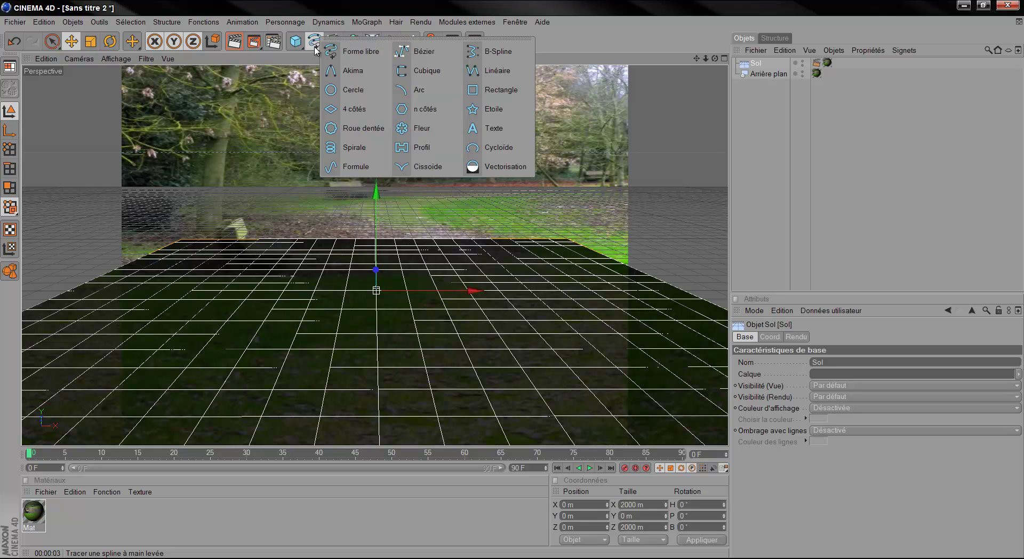
{"action": "left_click", "coordinate": [313, 49]}
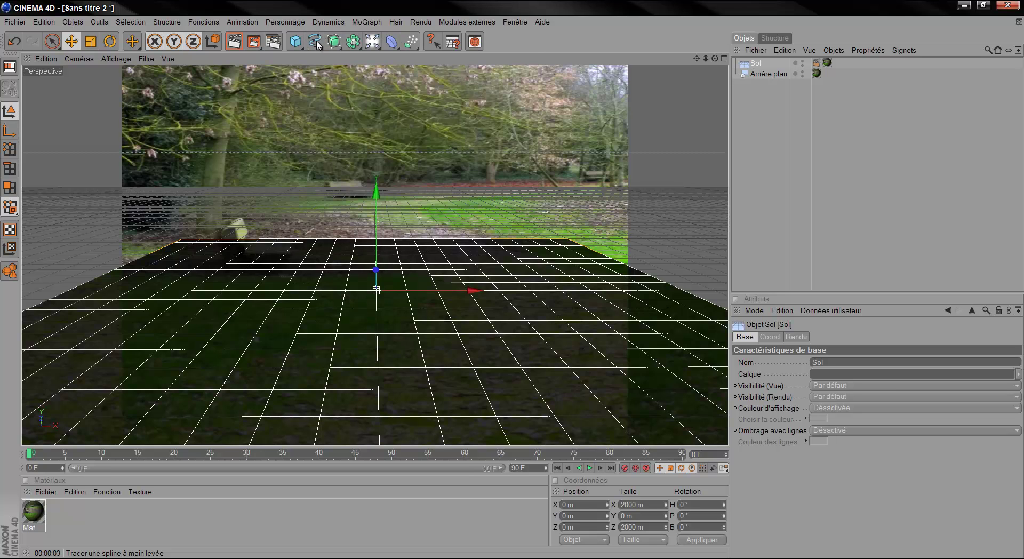
{"action": "left_click", "coordinate": [320, 44]}
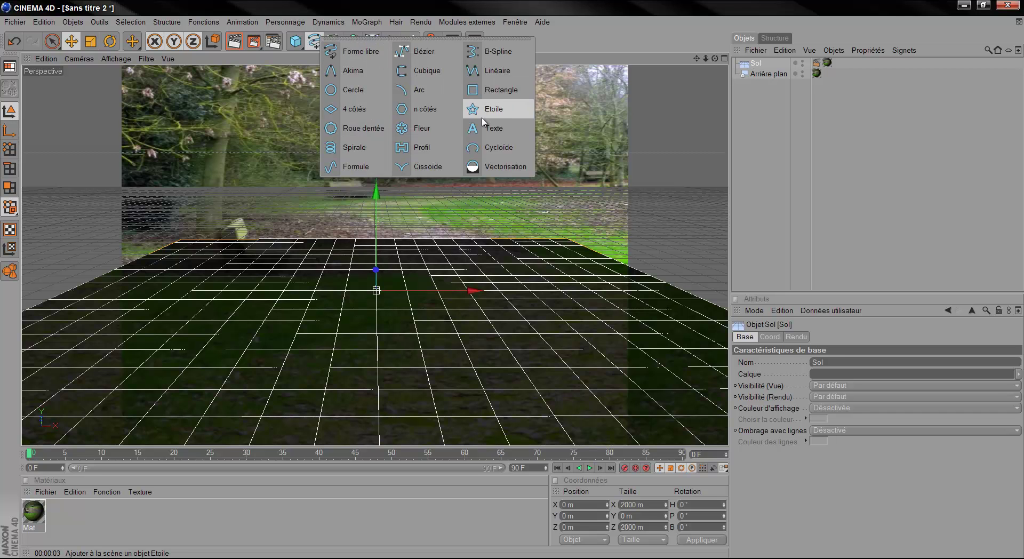
{"action": "left_click", "coordinate": [497, 130]}
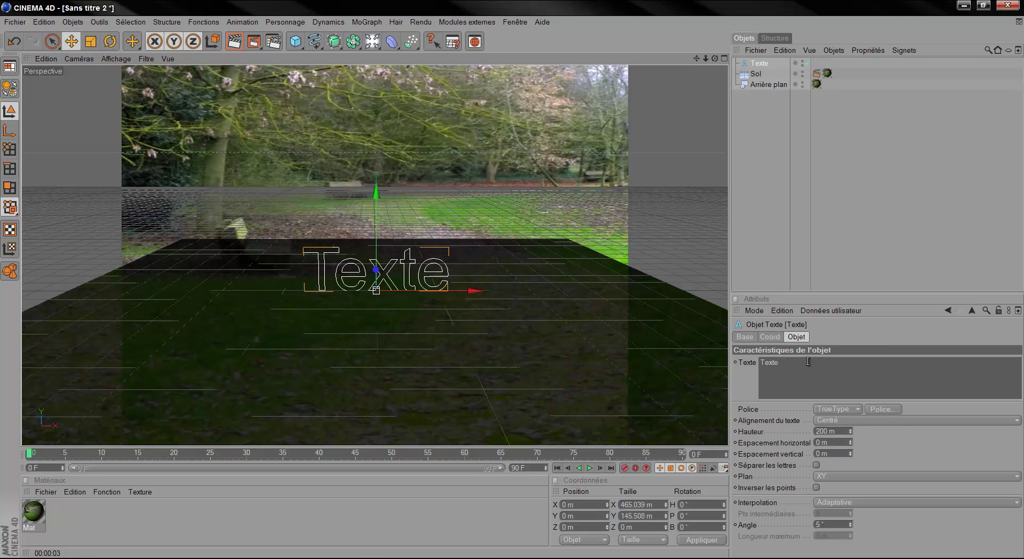
{"action": "type", "text": "Peewee"}
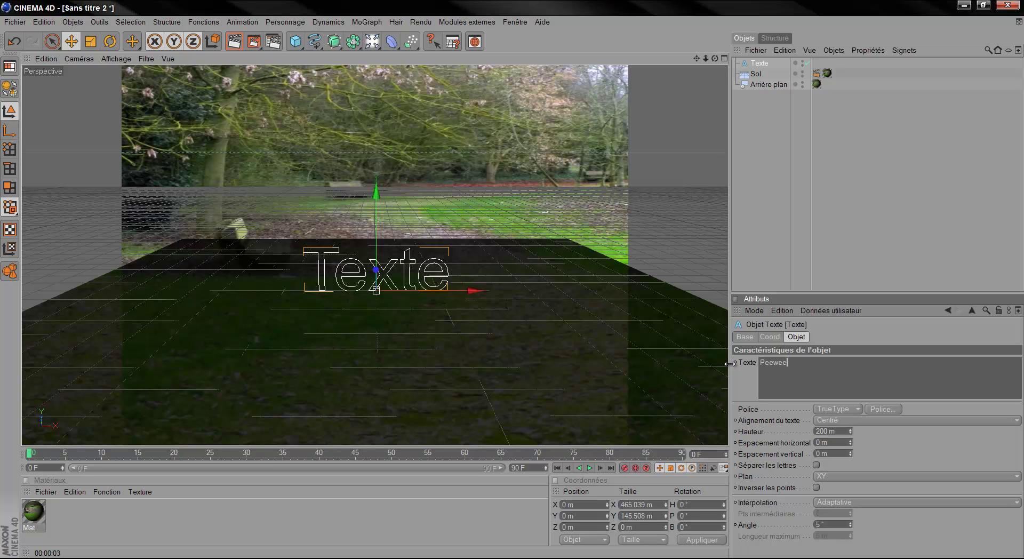
{"action": "left_click", "coordinate": [913, 189]}
Step: Add an Extrusion NURBS object and make the text spline its child to extrude the letters
{"action": "left_click", "coordinate": [764, 65]}
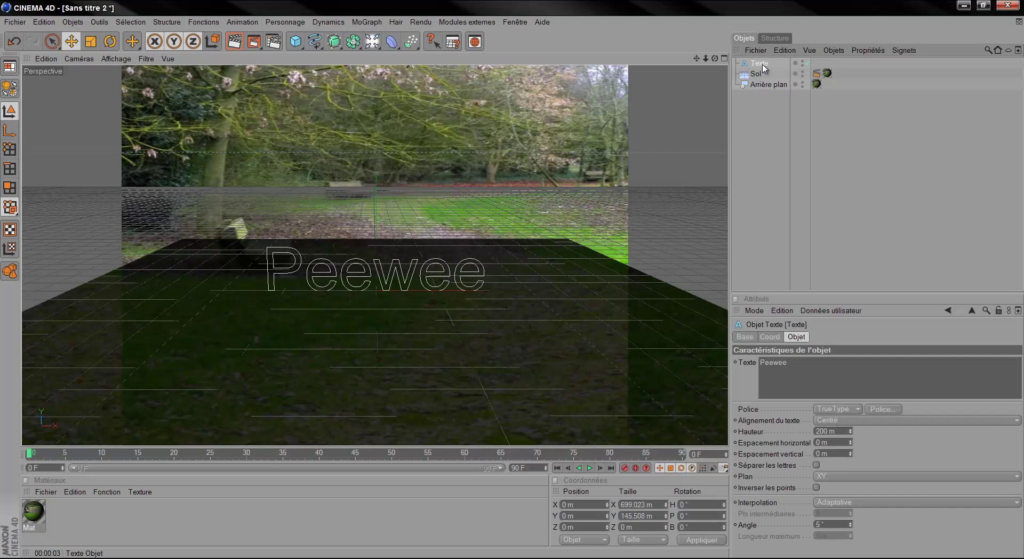
{"action": "left_click", "coordinate": [334, 43]}
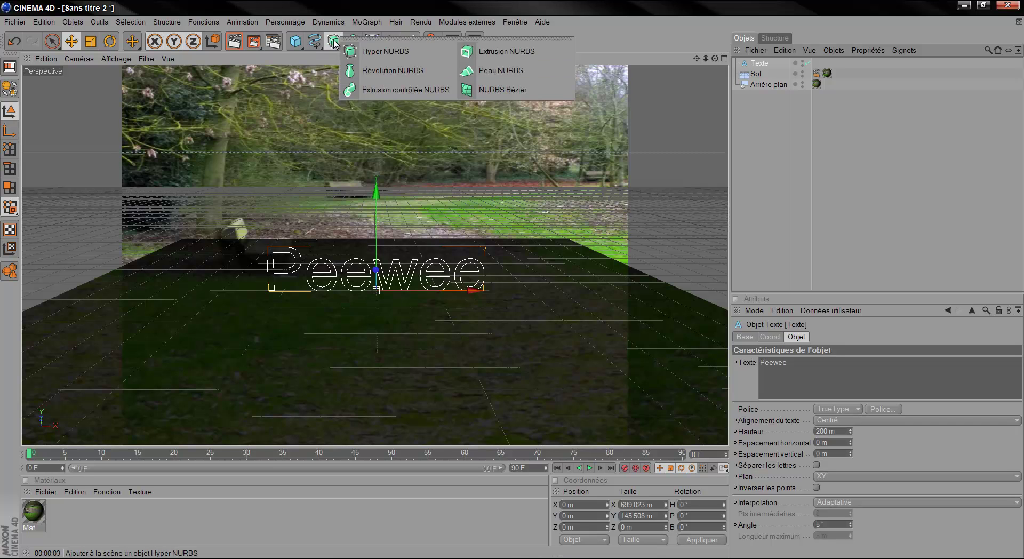
{"action": "left_click", "coordinate": [506, 51]}
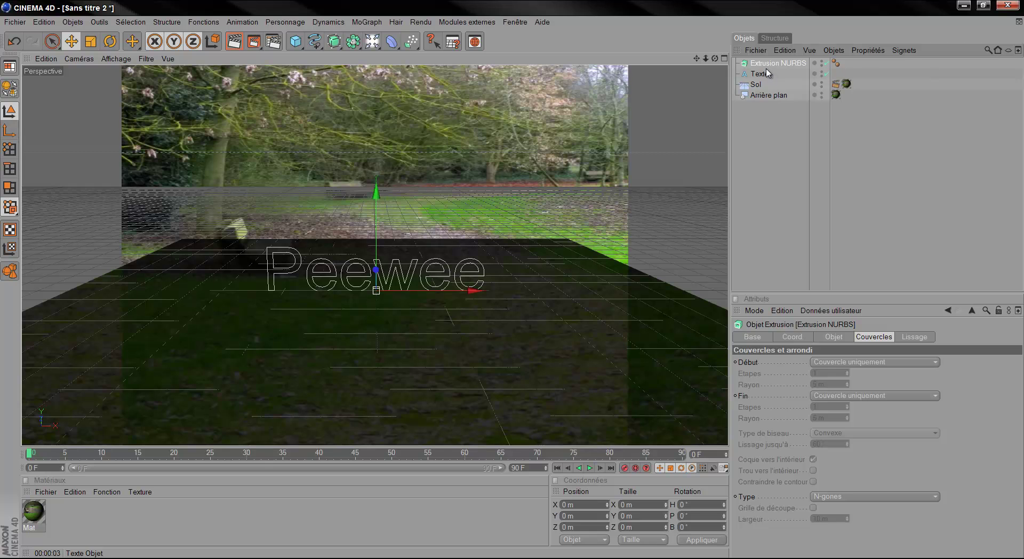
{"action": "left_click_drag", "start_coordinate": [764, 80], "coordinate": [765, 69]}
{"action": "mouse_move", "coordinate": [767, 65]}
{"action": "left_mouse_down"}
{"action": "mouse_move", "coordinate": [766, 79]}
{"action": "mouse_move", "coordinate": [766, 70]}
{"action": "left_mouse_up"}
{"action": "left_click_drag", "start_coordinate": [769, 67], "coordinate": [768, 67]}
{"action": "left_click_drag", "start_coordinate": [767, 63], "coordinate": [767, 63]}
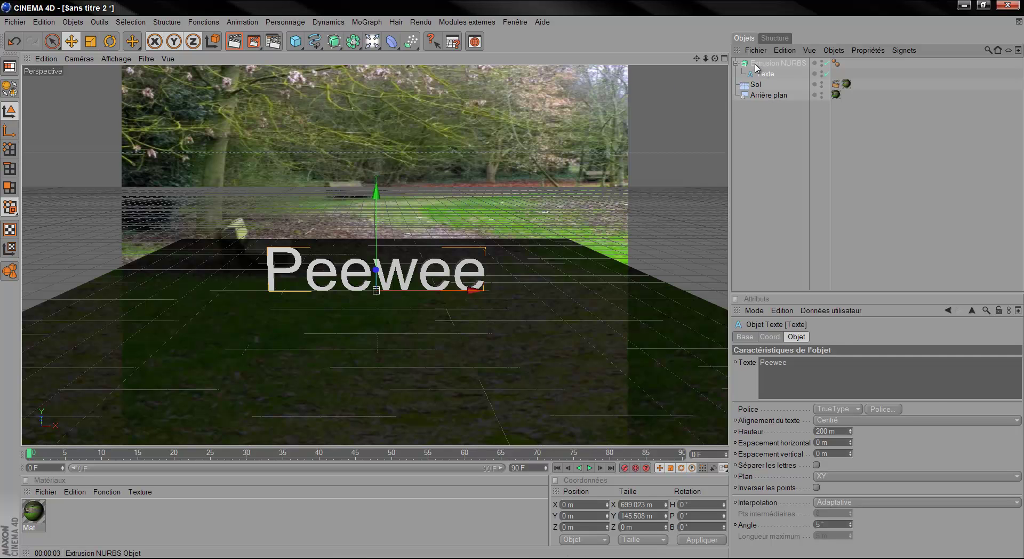
Step: Move the extruded text to about 61 m in X and 137 m in Y, and render the view
{"action": "left_click", "coordinate": [777, 63]}
{"action": "left_click_drag", "start_coordinate": [377, 210], "coordinate": [513, 281]}
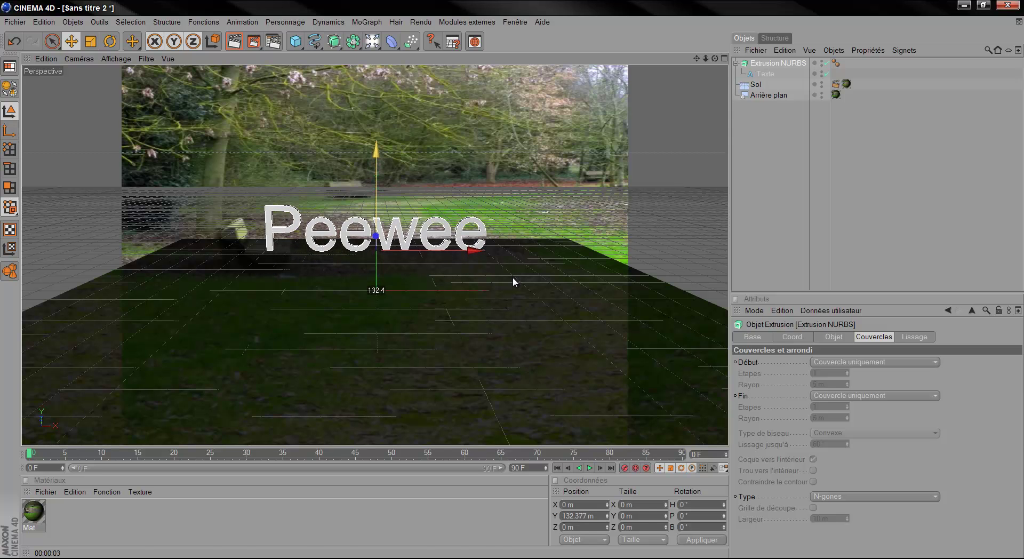
{"action": "left_click_drag", "start_coordinate": [451, 250], "coordinate": [513, 279]}
{"action": "key", "text": "ctrl+r"}
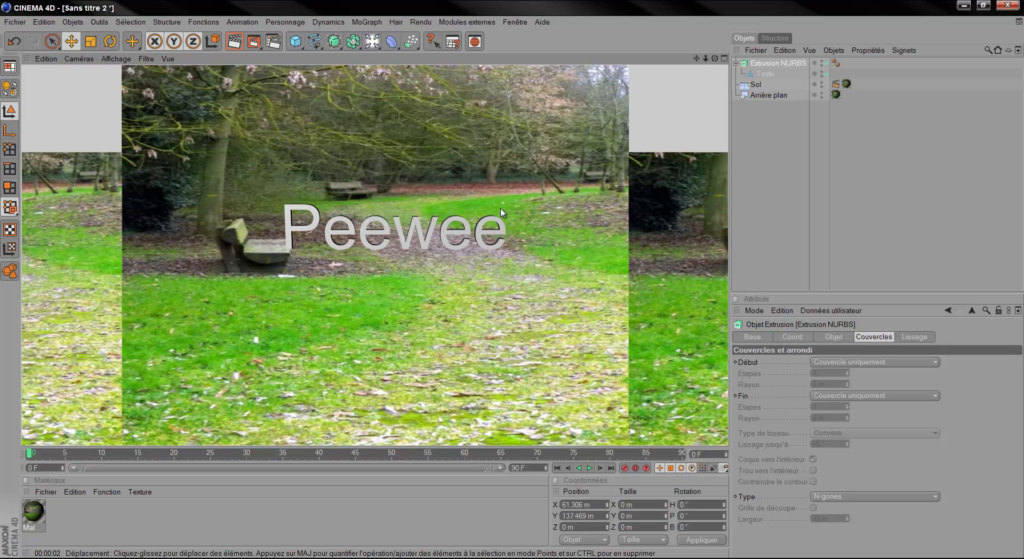
Step: Add an Omni light to the scene and raise it to about 565 m in Y above the text
{"action": "left_click", "coordinate": [373, 41]}
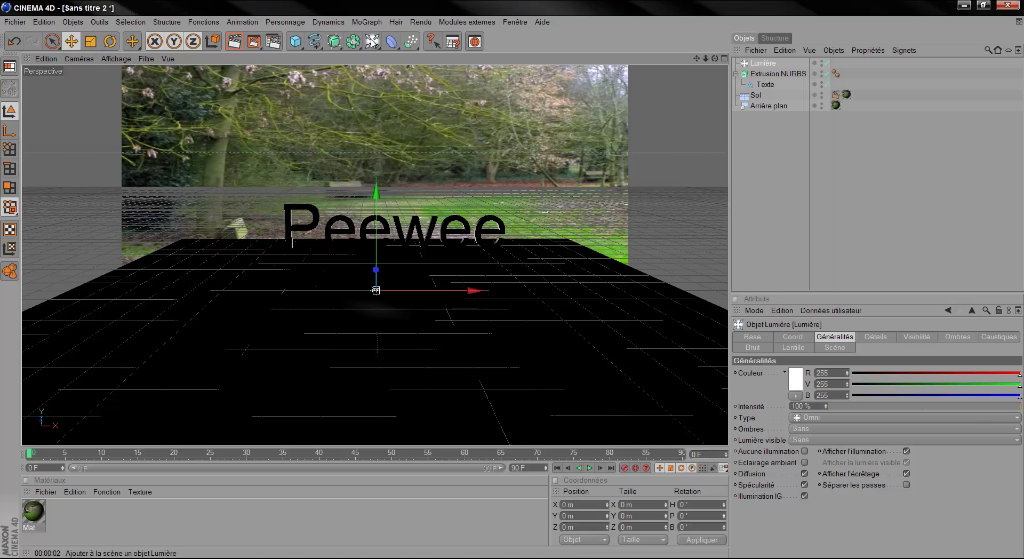
{"action": "left_click_drag", "start_coordinate": [376, 226], "coordinate": [514, 278]}
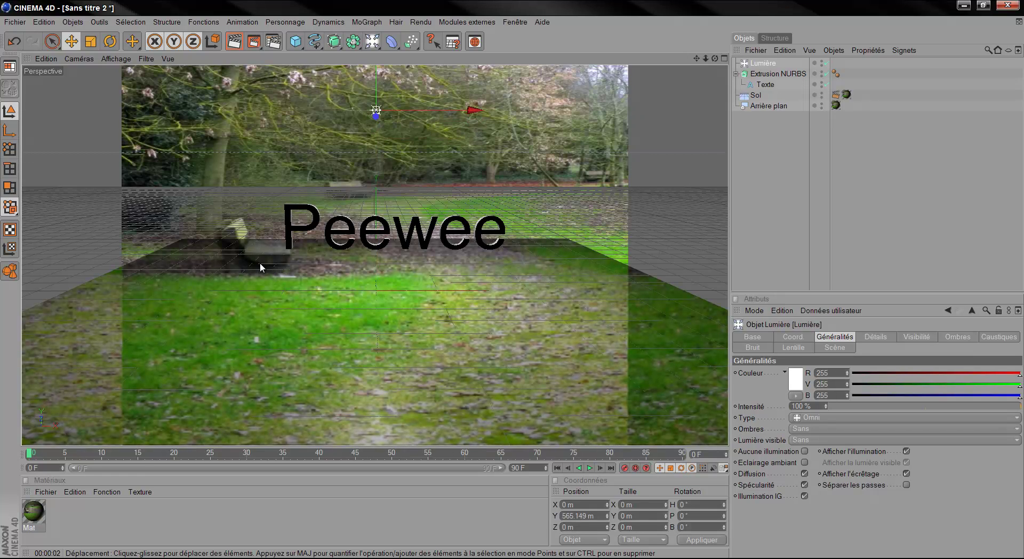
Step: Temporarily disable the light, the extrusion and the text spline to compare the scene without them, and re-enable all three
{"action": "left_click", "coordinate": [826, 85]}
{"action": "left_click_drag", "start_coordinate": [826, 74], "coordinate": [826, 63]}
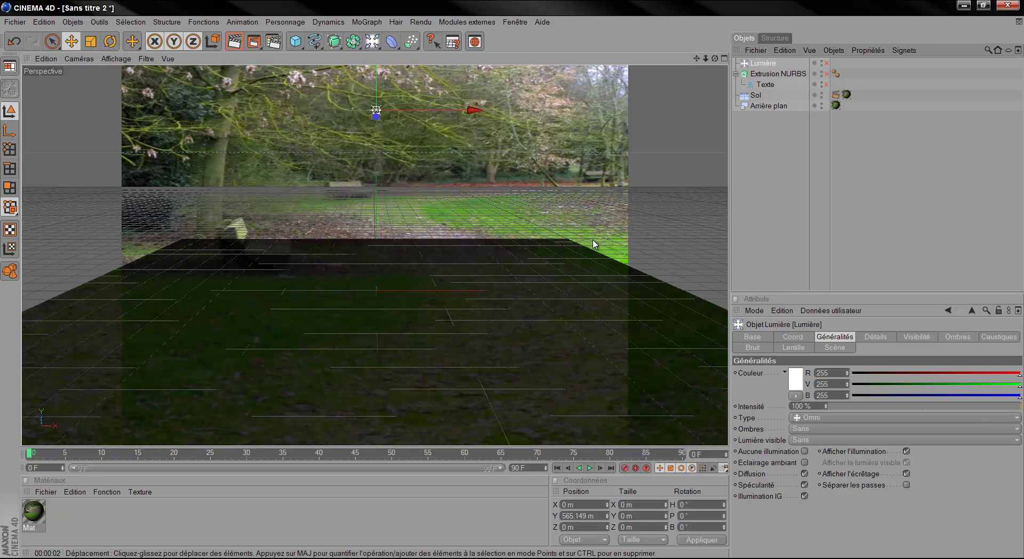
{"action": "left_click", "coordinate": [827, 100]}
{"action": "left_click", "coordinate": [826, 84]}
{"action": "left_click", "coordinate": [826, 74]}
{"action": "left_click", "coordinate": [826, 63]}
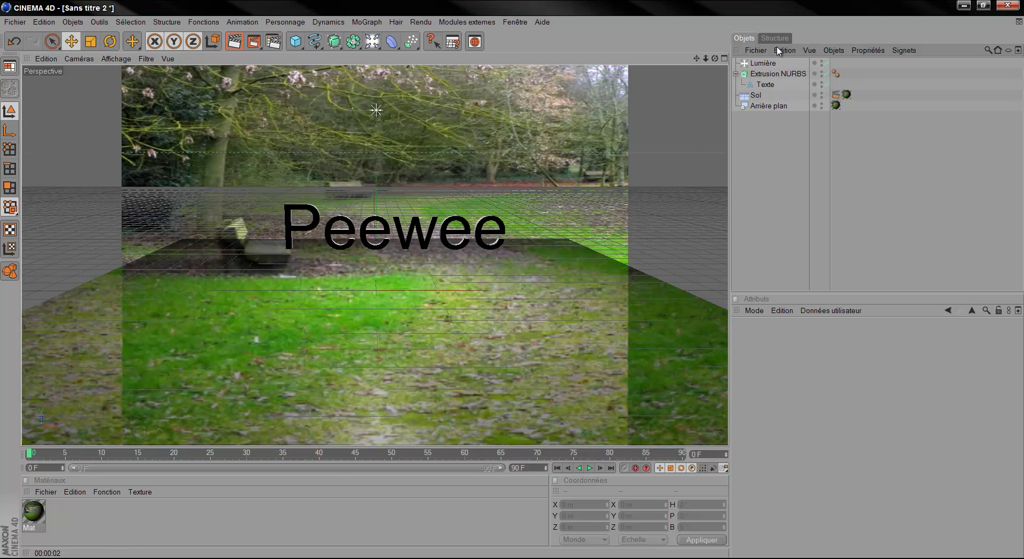
Step: Move the light to about 250 m in X, 750 m in Y and 46 m in Z, and render the view
{"action": "left_click", "coordinate": [773, 63]}
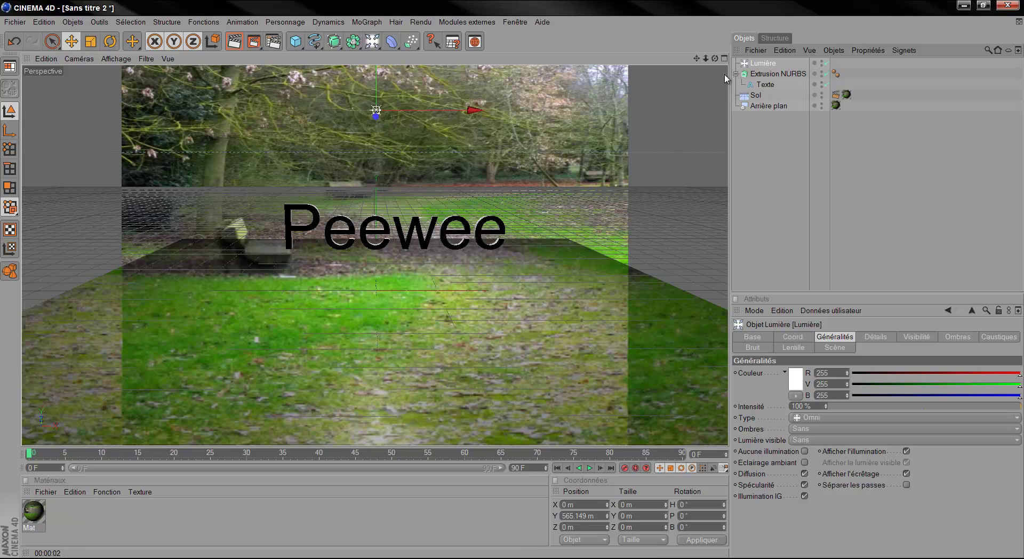
{"action": "left_click", "coordinate": [723, 60]}
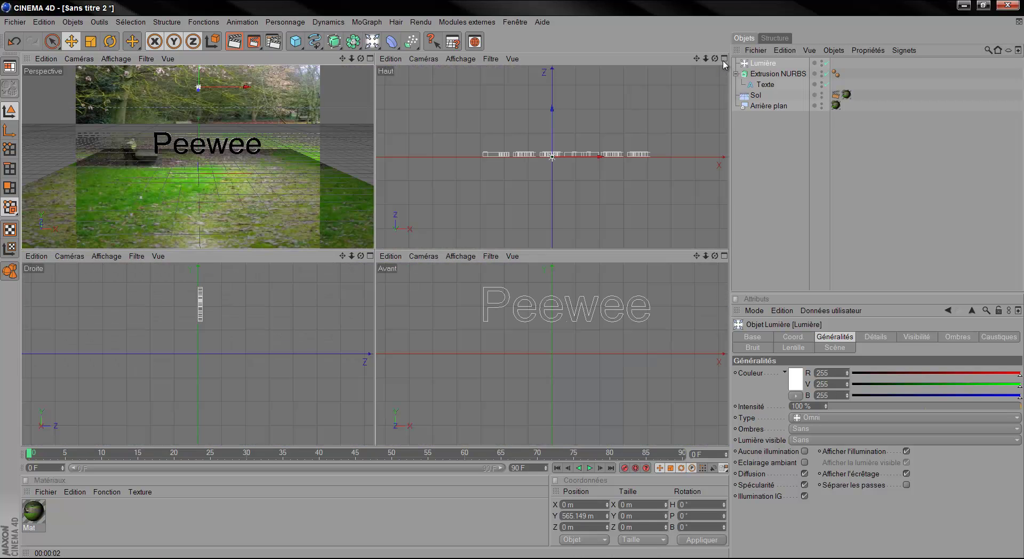
{"action": "scroll", "coordinate": [263, 348], "scroll_direction": "down", "scroll_amount": 3}
{"action": "left_click_drag", "start_coordinate": [346, 260], "coordinate": [345, 279]}
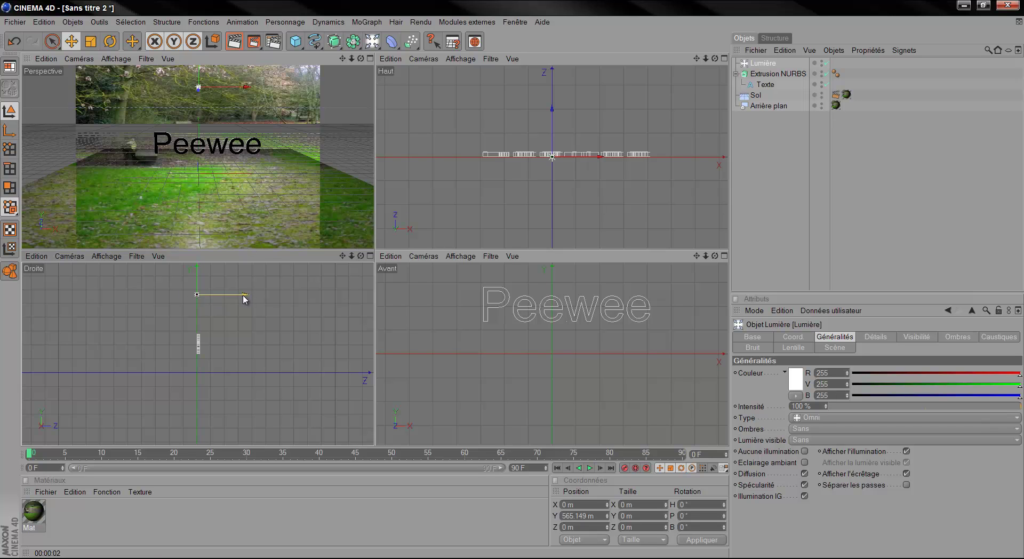
{"action": "left_click_drag", "start_coordinate": [242, 299], "coordinate": [377, 282]}
{"action": "left_click_drag", "start_coordinate": [569, 147], "coordinate": [627, 146]}
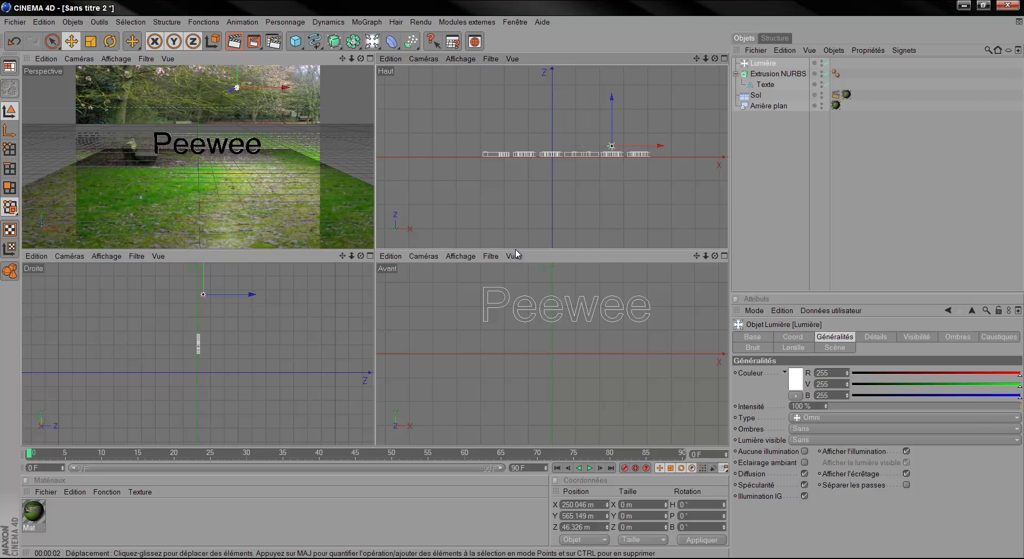
{"action": "left_click_drag", "start_coordinate": [207, 279], "coordinate": [376, 267]}
{"action": "key", "text": "F1"}
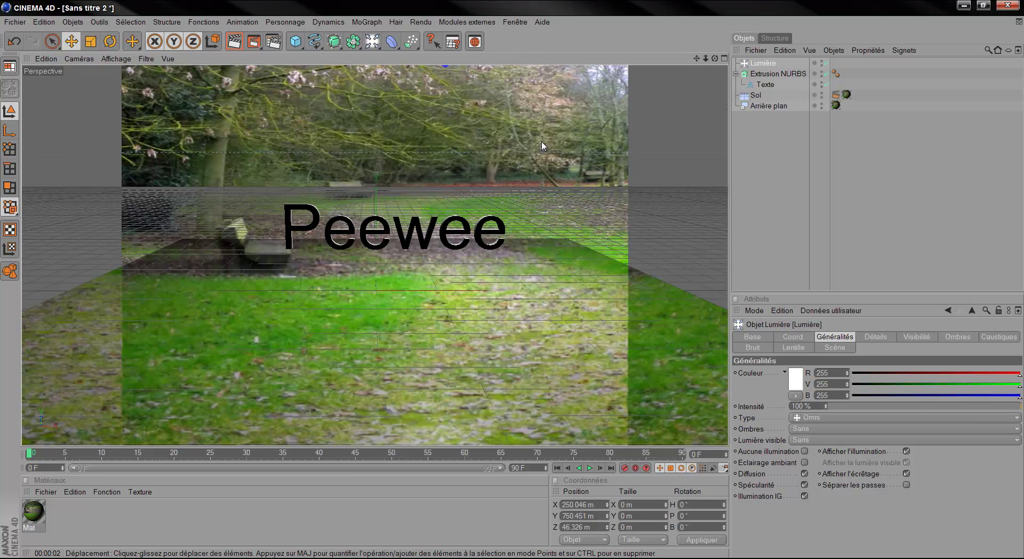
{"action": "key", "text": "ctrl+r"}
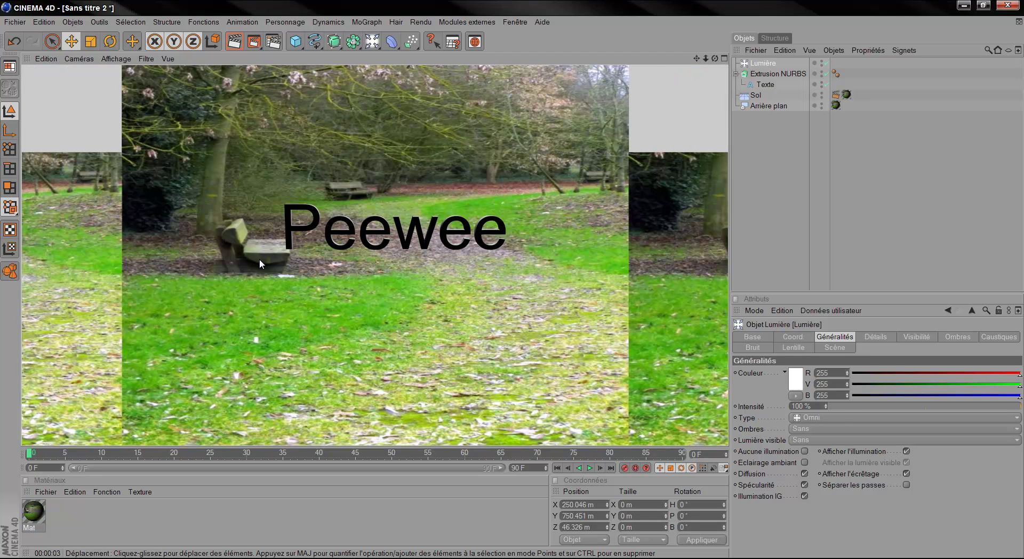
Step: Set the light's shadows to Masques d'ombres (ombres diffuses) and render the view to check them
{"action": "left_click", "coordinate": [837, 419]}
{"action": "left_click", "coordinate": [836, 420]}
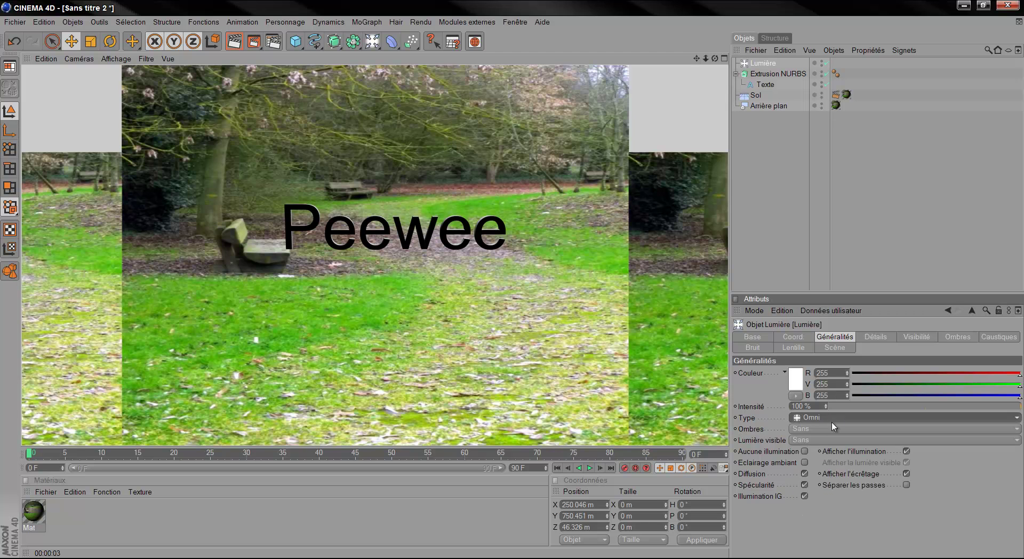
{"action": "left_click", "coordinate": [832, 429]}
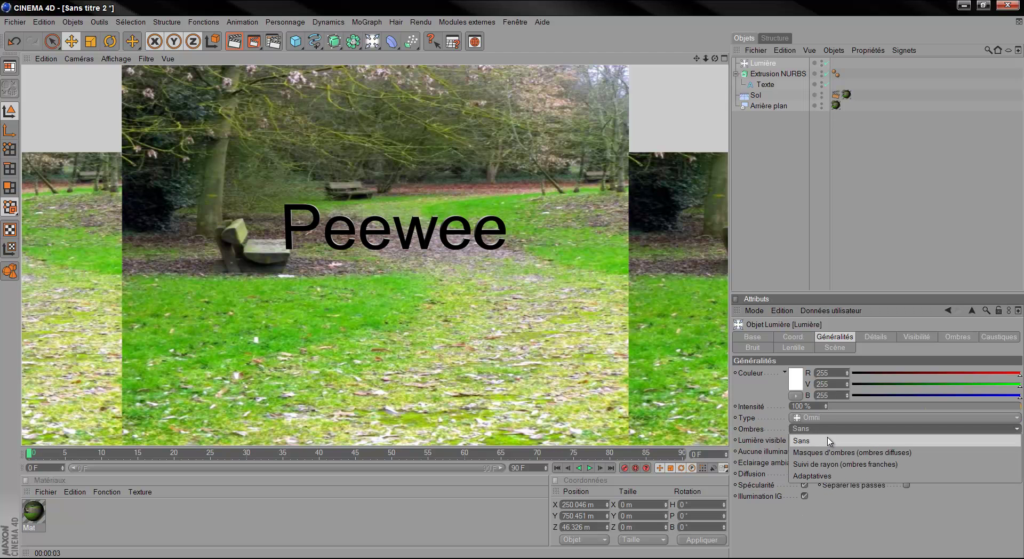
{"action": "left_click", "coordinate": [872, 453]}
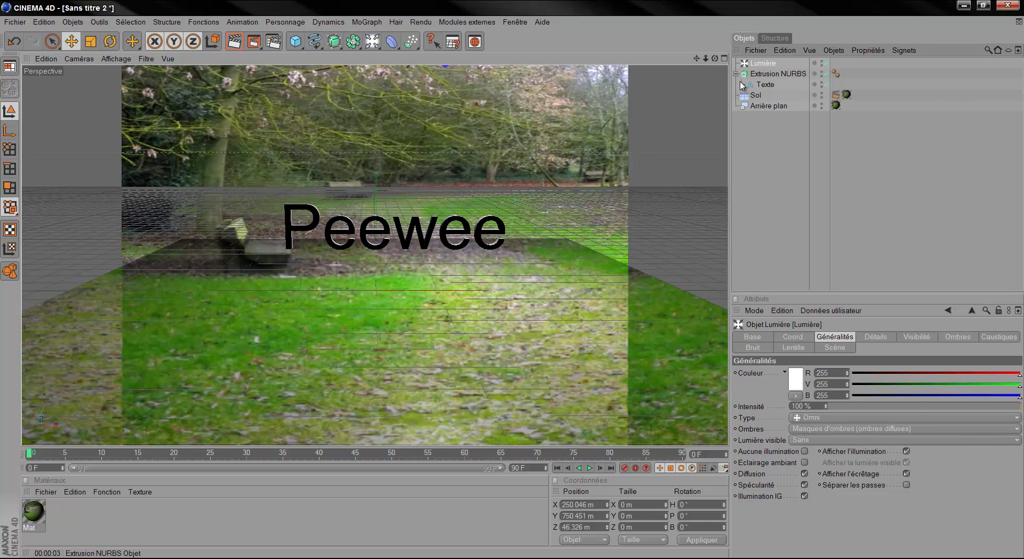
{"action": "key", "text": "ctrl+r"}
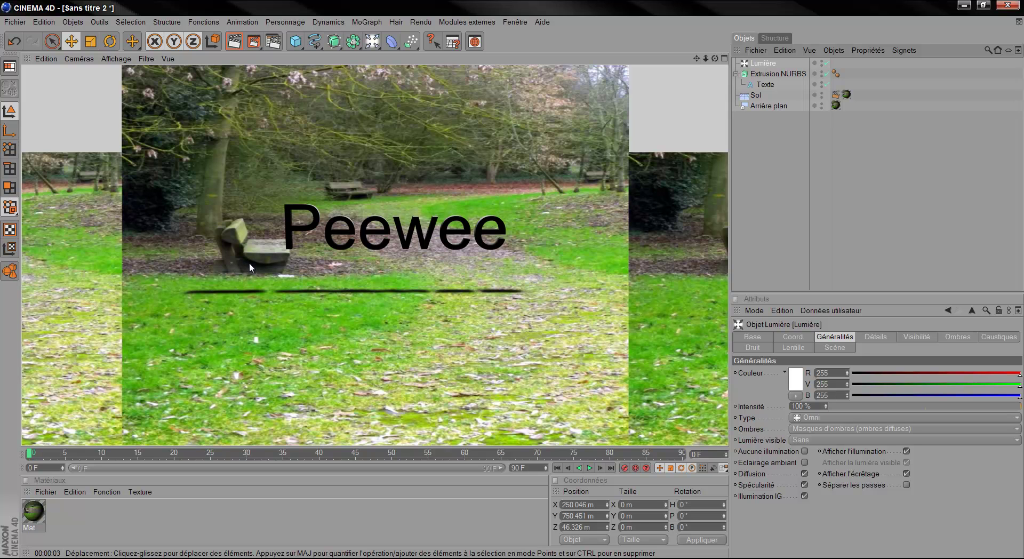
Step: Try a shadow density of 85 % on the light, settle on 75 %, and check it in a render
{"action": "left_click", "coordinate": [960, 337]}
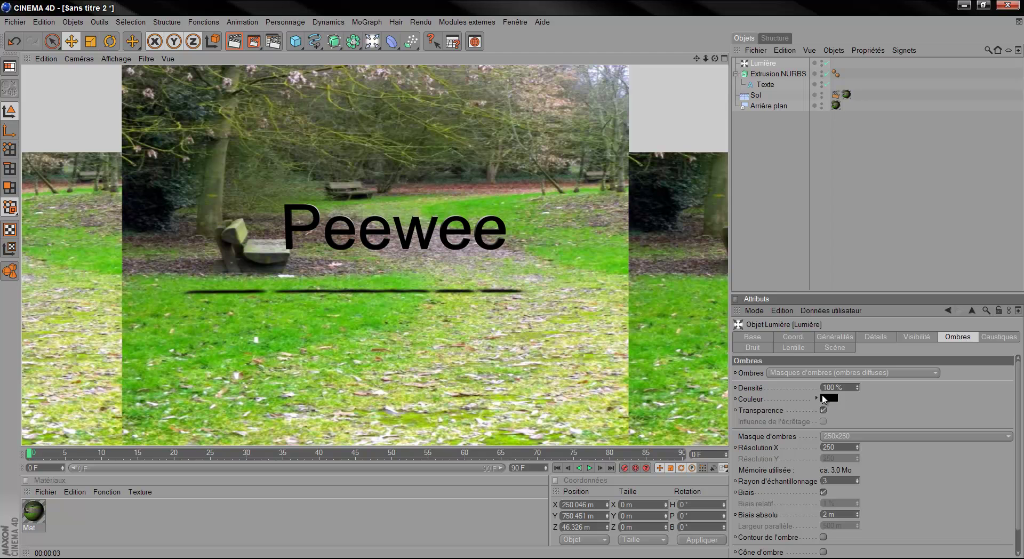
{"action": "left_click", "coordinate": [825, 387]}
{"action": "type", "text": "85"}
{"action": "key", "text": "Return"}
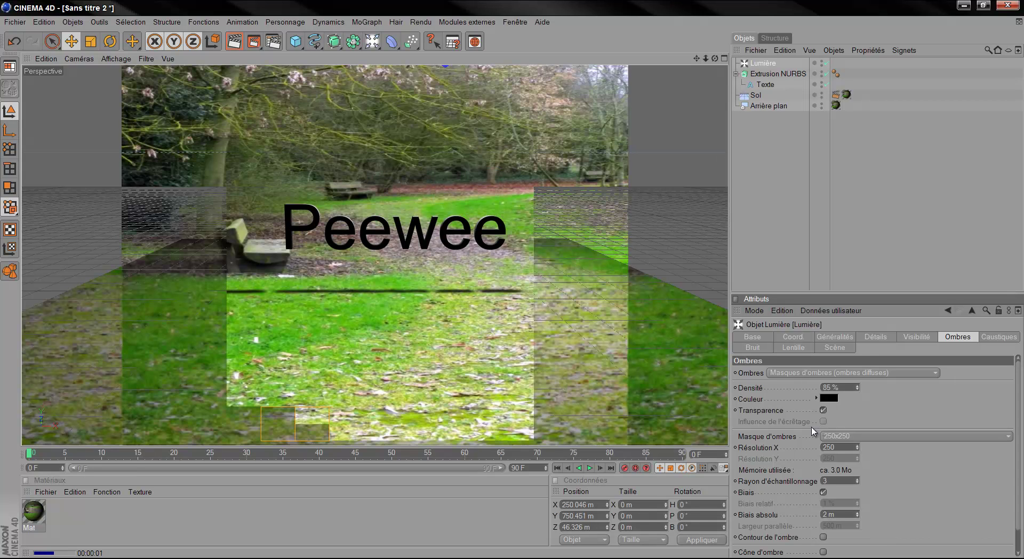
{"action": "double_click", "coordinate": [832, 386]}
{"action": "type", "text": "75"}
{"action": "key", "text": "Return"}
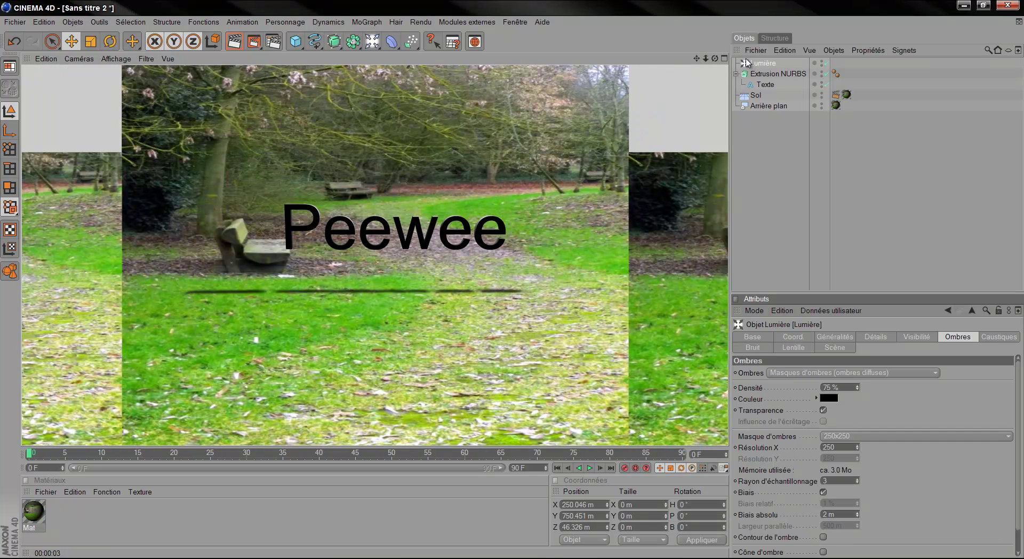
{"action": "left_click", "coordinate": [458, 233]}
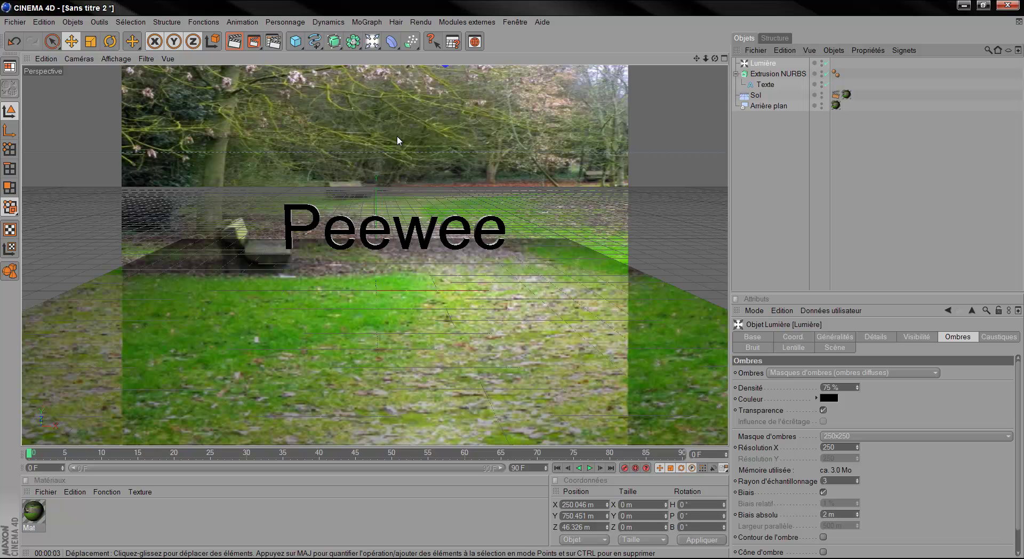
Step: Add a second light and place it in front of the text at about 39 m in X, 216 m in Y and -510 m in Z
{"action": "left_click", "coordinate": [375, 43]}
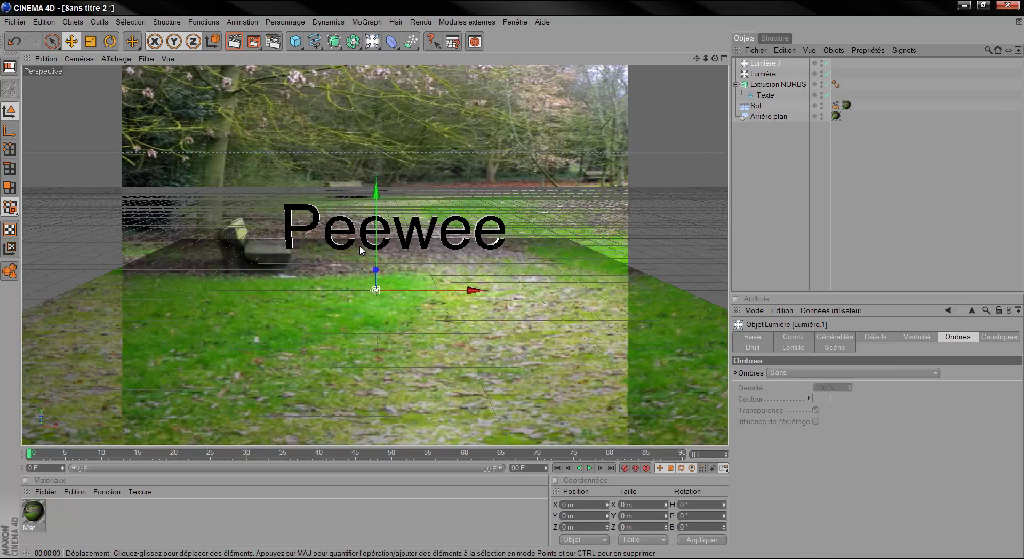
{"action": "left_click_drag", "start_coordinate": [376, 249], "coordinate": [376, 184]}
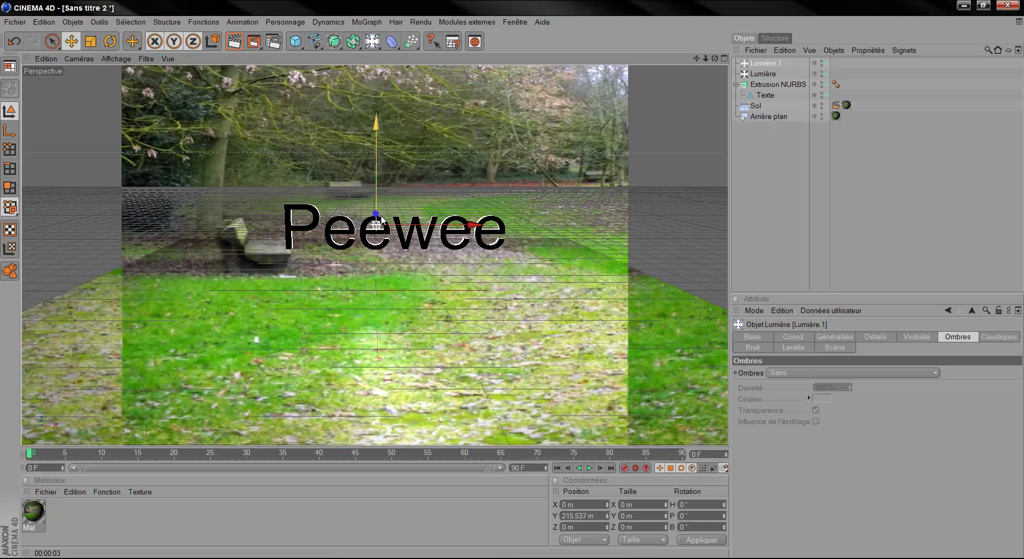
{"action": "left_click", "coordinate": [724, 59]}
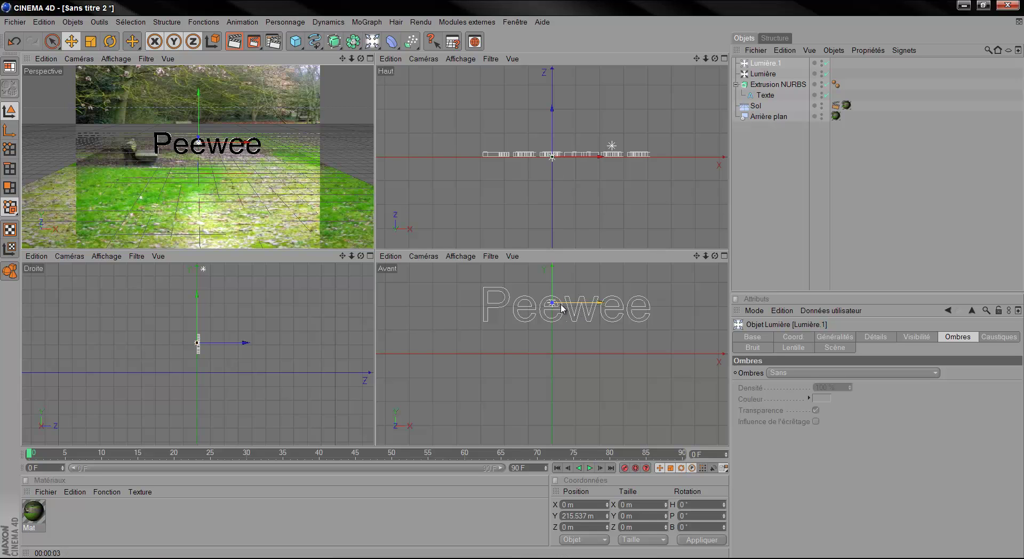
{"action": "left_click_drag", "start_coordinate": [243, 342], "coordinate": [375, 283]}
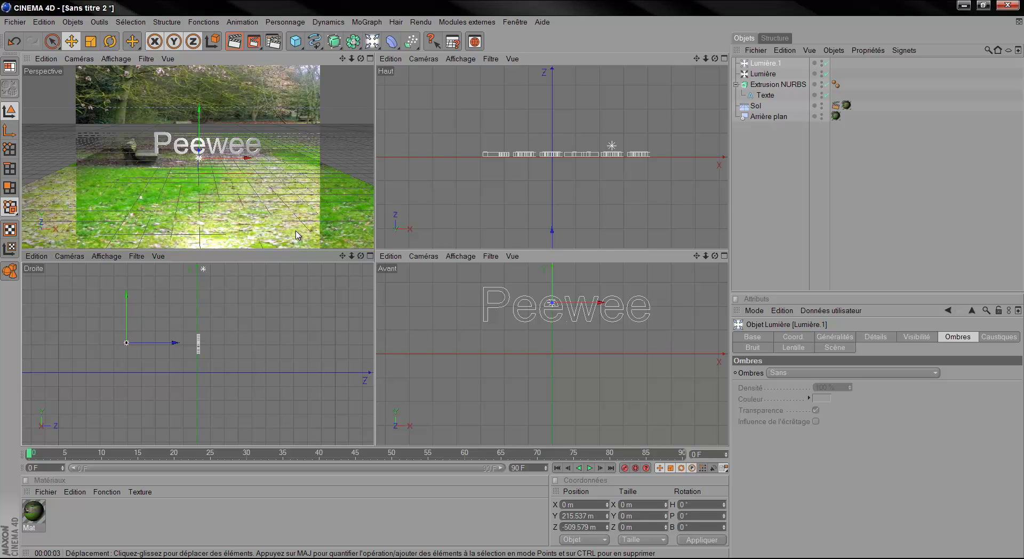
{"action": "left_click_drag", "start_coordinate": [244, 158], "coordinate": [254, 159]}
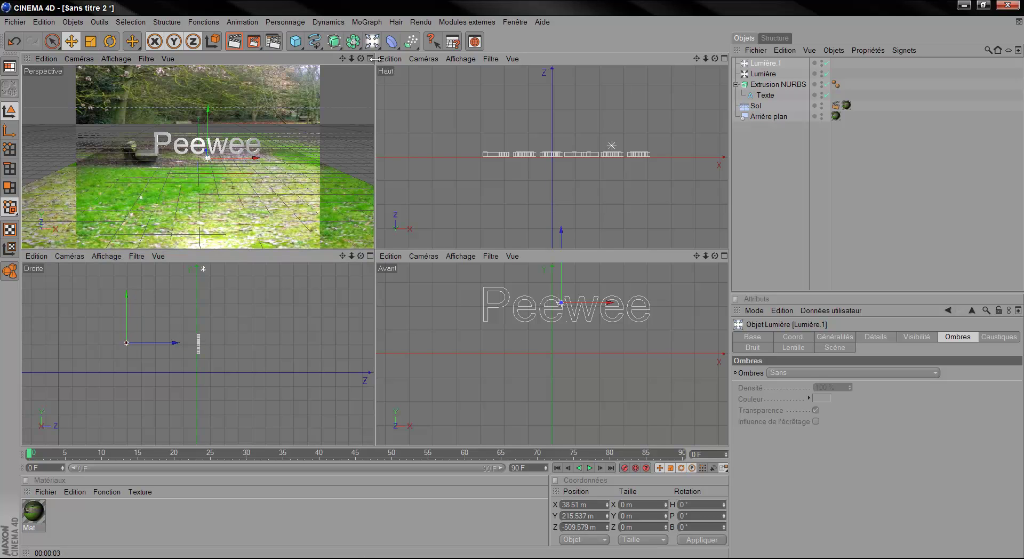
{"action": "left_click", "coordinate": [370, 58]}
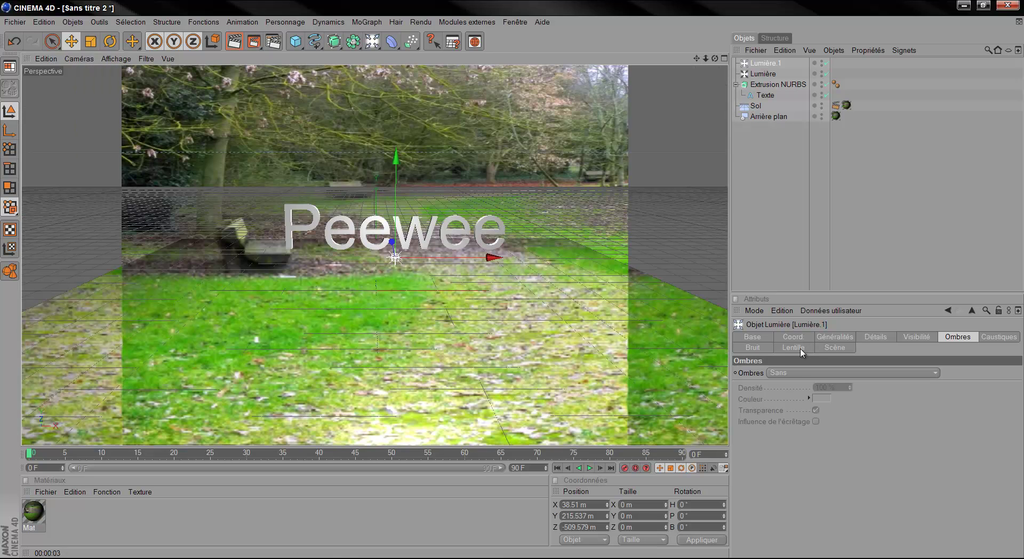
Step: Render the view, reduce the second light's intensity to 75 %, and render again to compare
{"action": "left_click", "coordinate": [833, 339]}
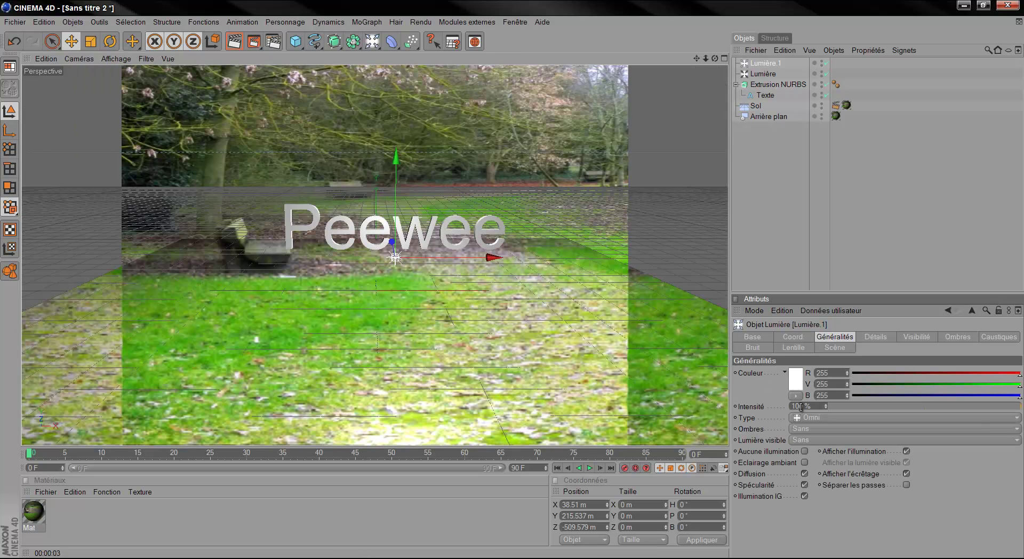
{"action": "key", "text": "ctrl+r"}
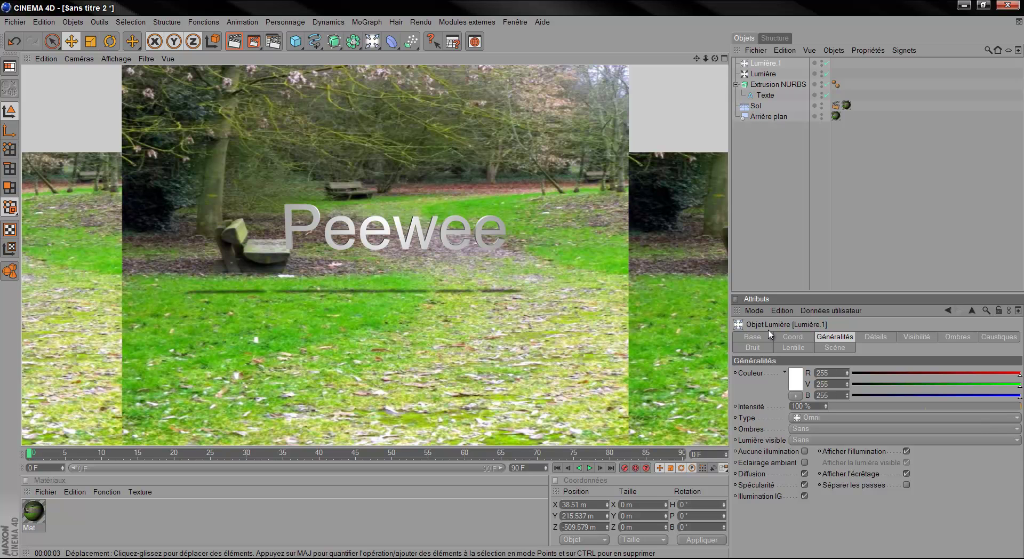
{"action": "double_click", "coordinate": [803, 406]}
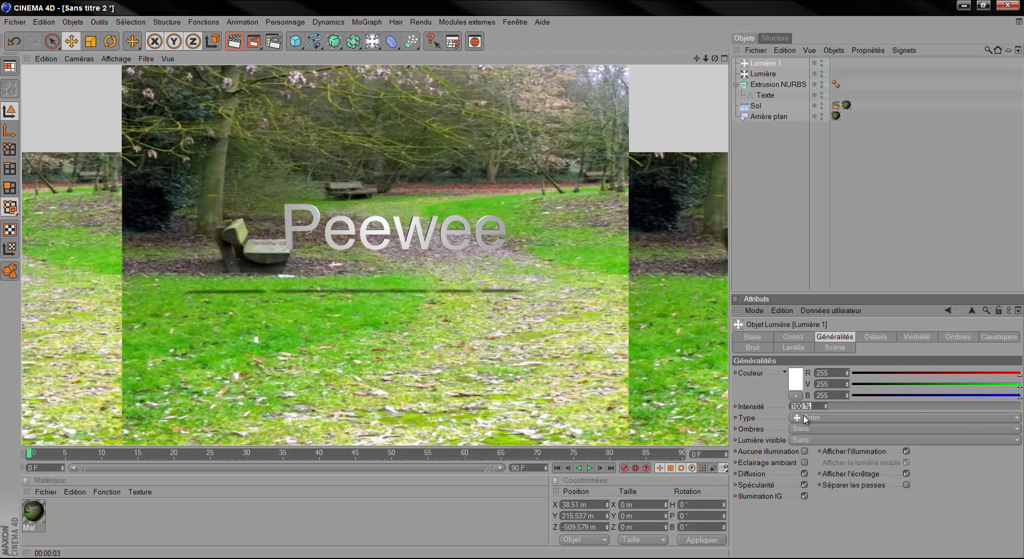
{"action": "type", "text": "75"}
{"action": "key", "text": "Return"}
{"action": "key", "text": "ctrl+r"}
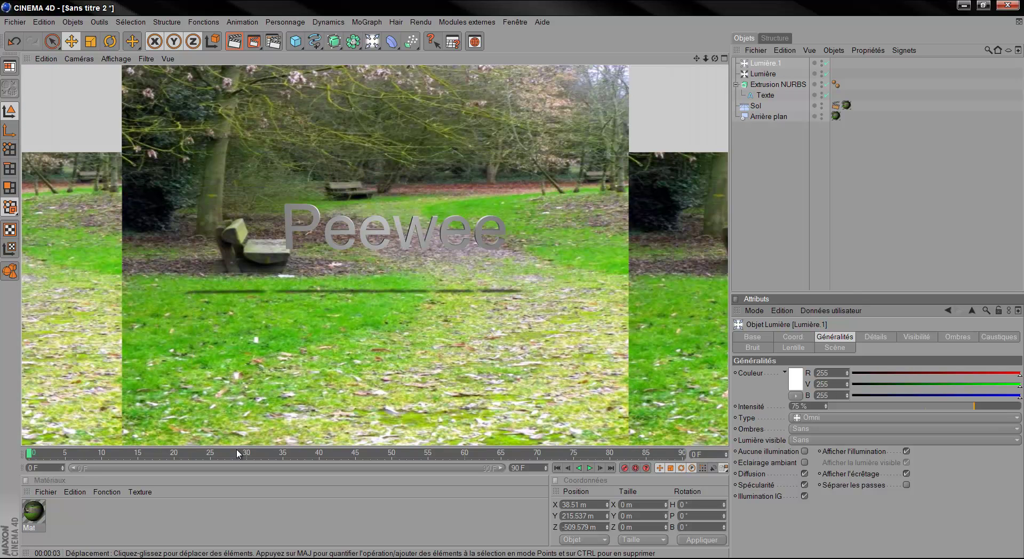
Step: Create a new material
{"action": "double_click", "coordinate": [144, 513]}
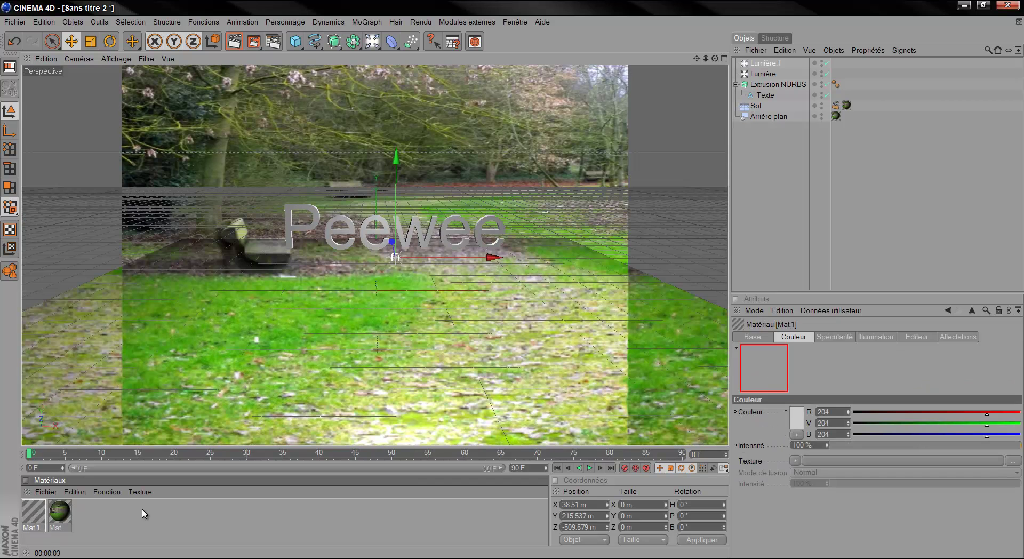
Step: Try a Z extrusion depth of 40 m on the extruded text and settle on 50 m
{"action": "left_click", "coordinate": [778, 86]}
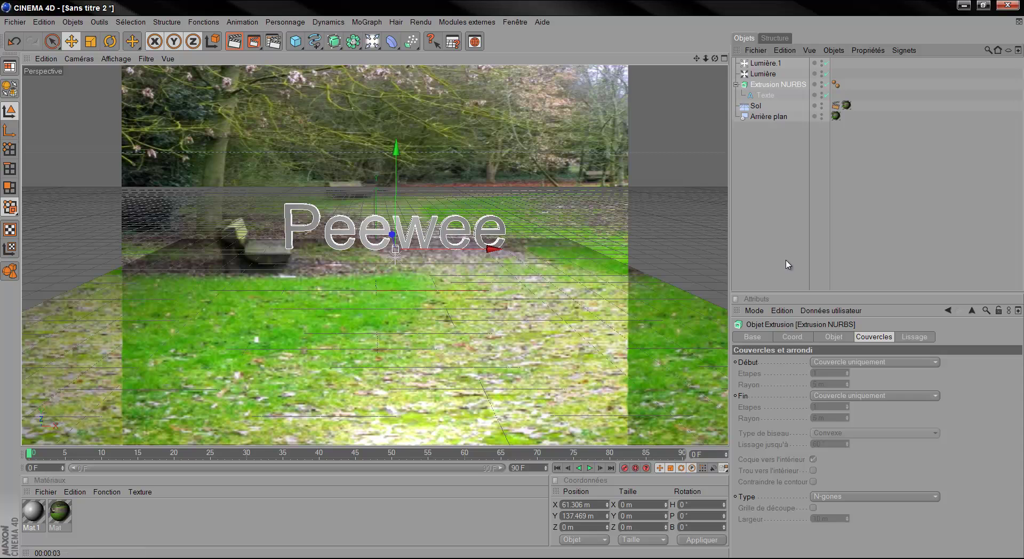
{"action": "left_click", "coordinate": [761, 337]}
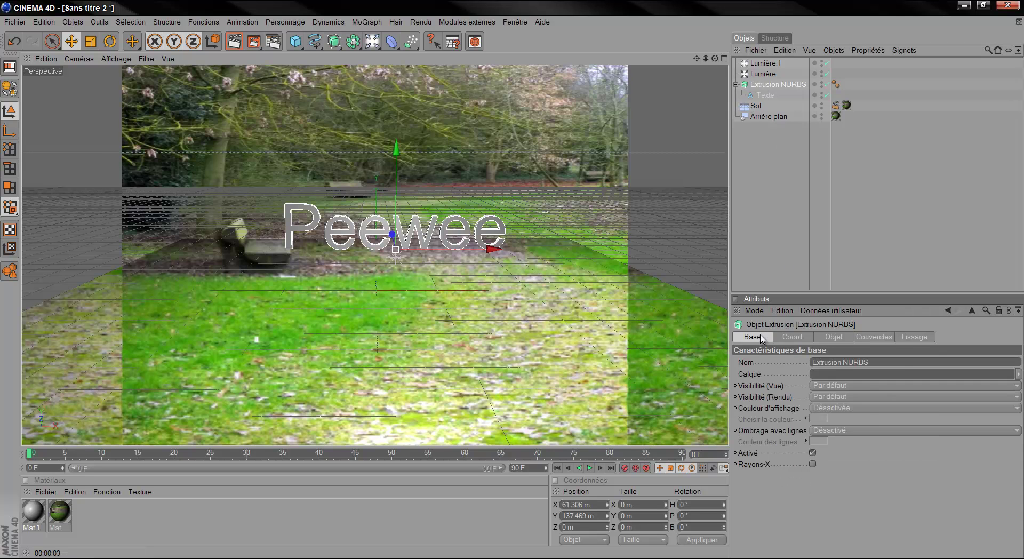
{"action": "left_click", "coordinate": [792, 337]}
{"action": "left_click", "coordinate": [834, 337]}
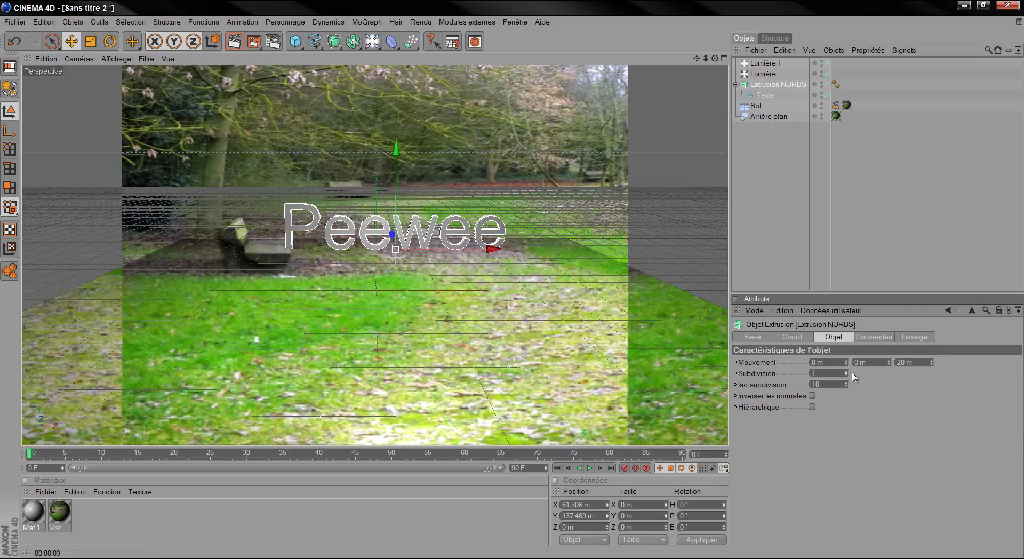
{"action": "left_click", "coordinate": [903, 362]}
{"action": "type", "text": "40"}
{"action": "key", "text": "Return"}
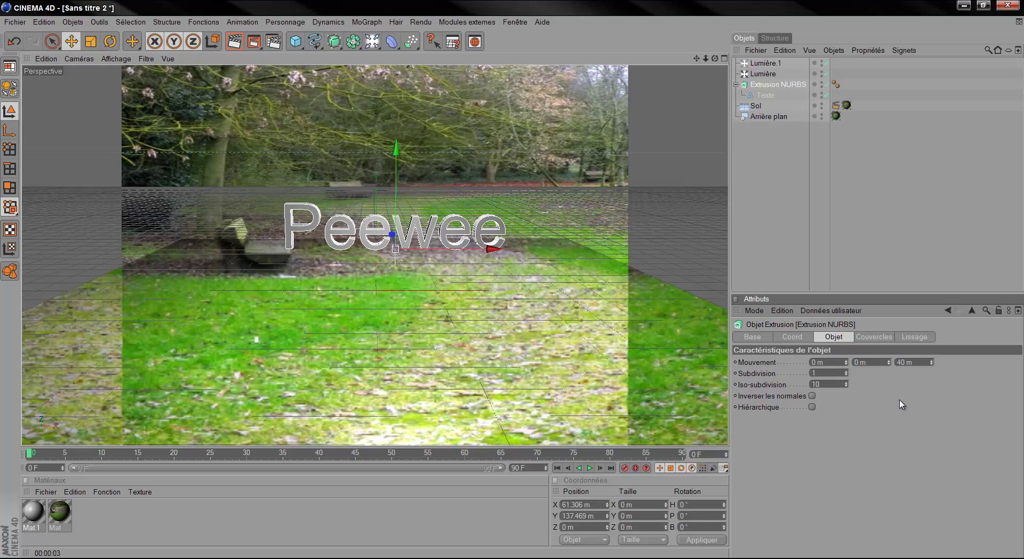
{"action": "left_click", "coordinate": [899, 363]}
{"action": "type", "text": "50"}
{"action": "key", "text": "Return"}
Step: Set the extruded text's start cap to Couvercle et biseau with 35 steps and a 3 m radius, and render the view
{"action": "left_click", "coordinate": [877, 338]}
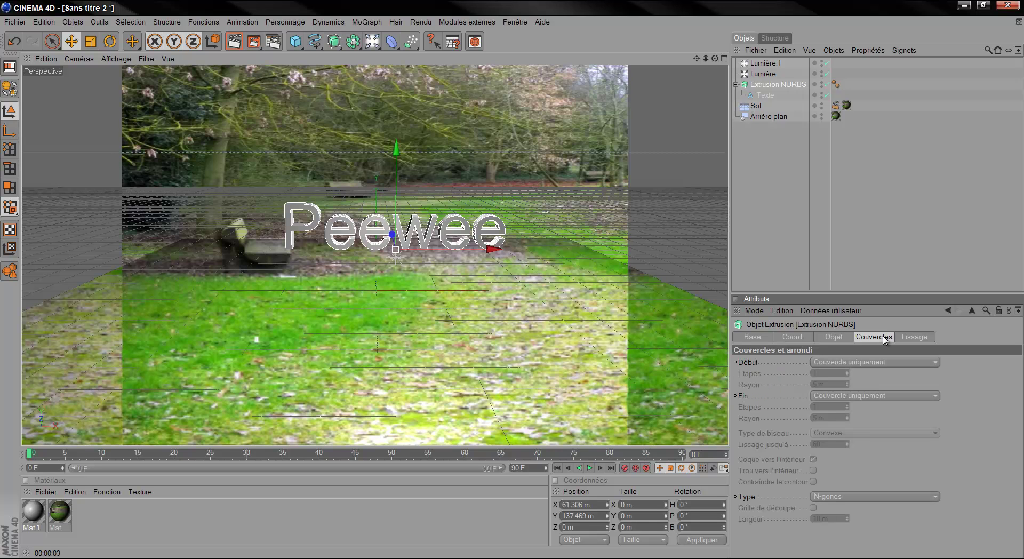
{"action": "left_click", "coordinate": [865, 363]}
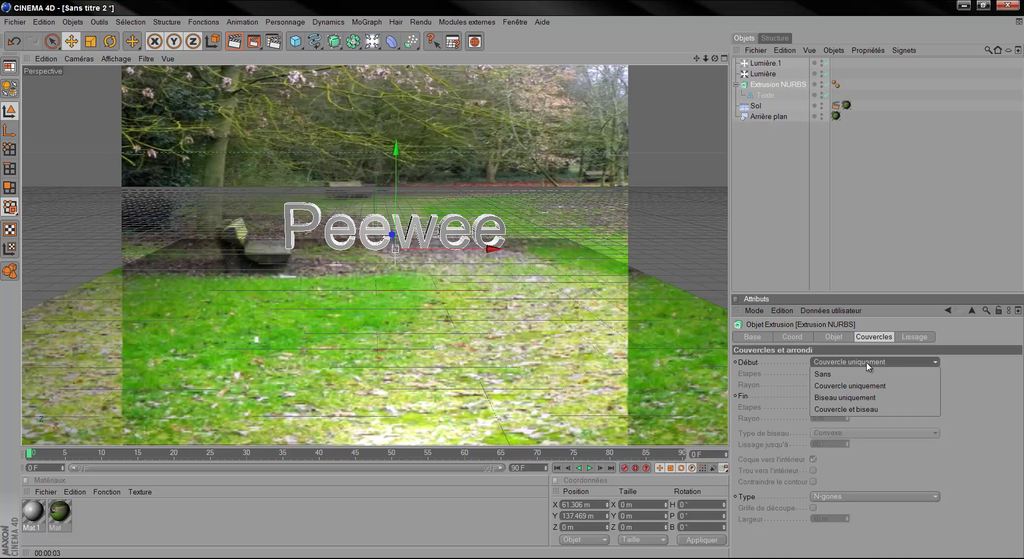
{"action": "left_click", "coordinate": [873, 410]}
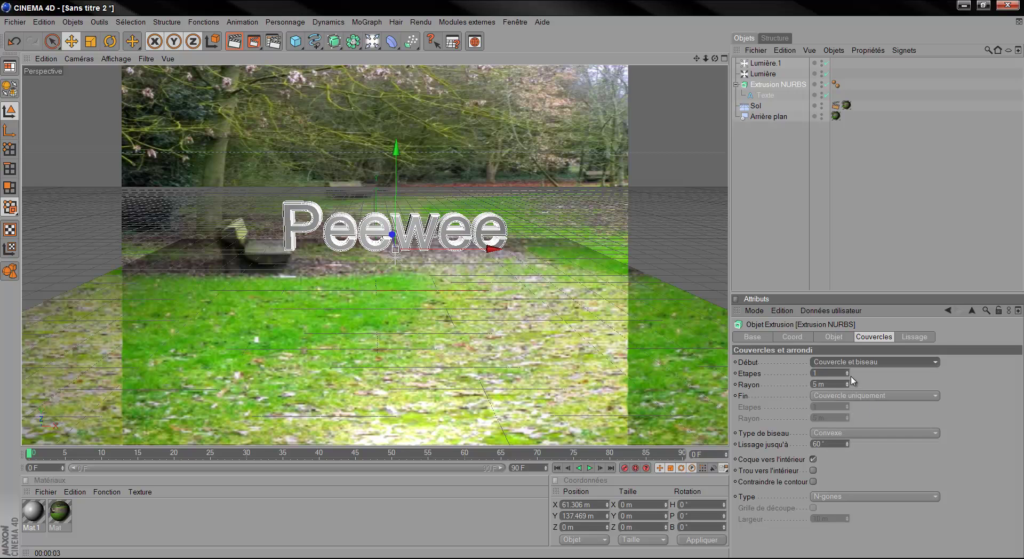
{"action": "left_click", "coordinate": [829, 373]}
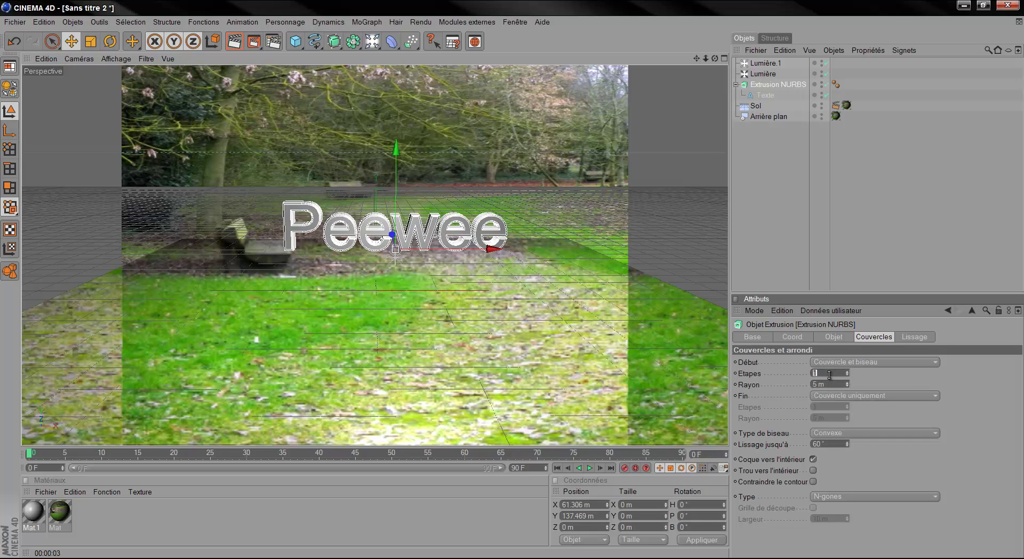
{"action": "key", "text": "Return"}
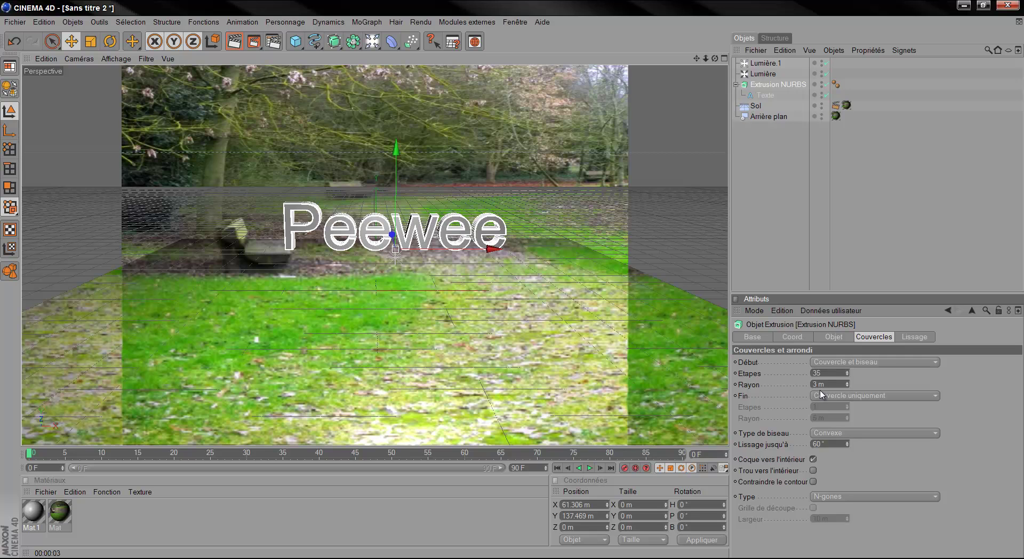
{"action": "key", "text": "ctrl+r"}
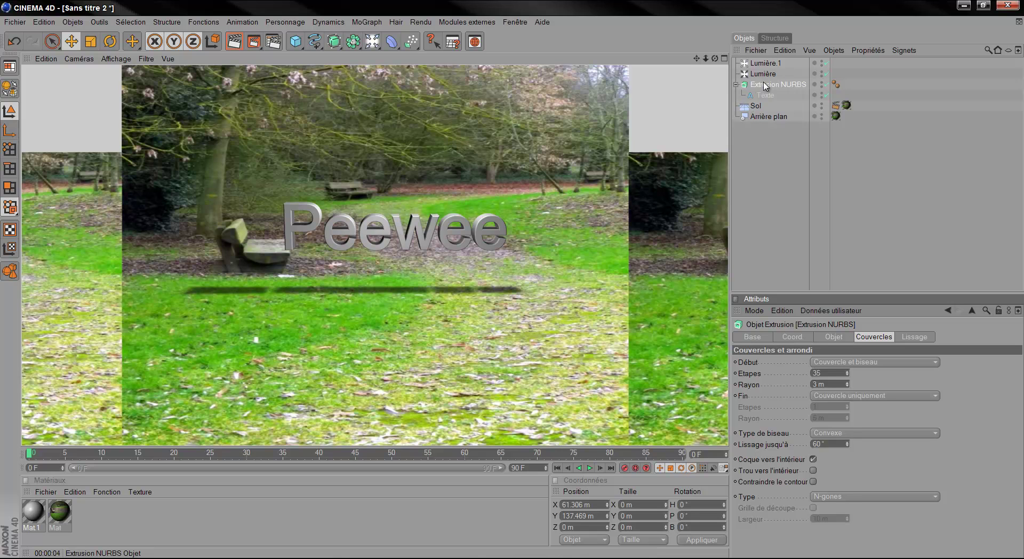
Step: Set the colour of the new material Mat.1 to dark green, RGB 0, 68, 0
{"action": "double_click", "coordinate": [35, 512]}
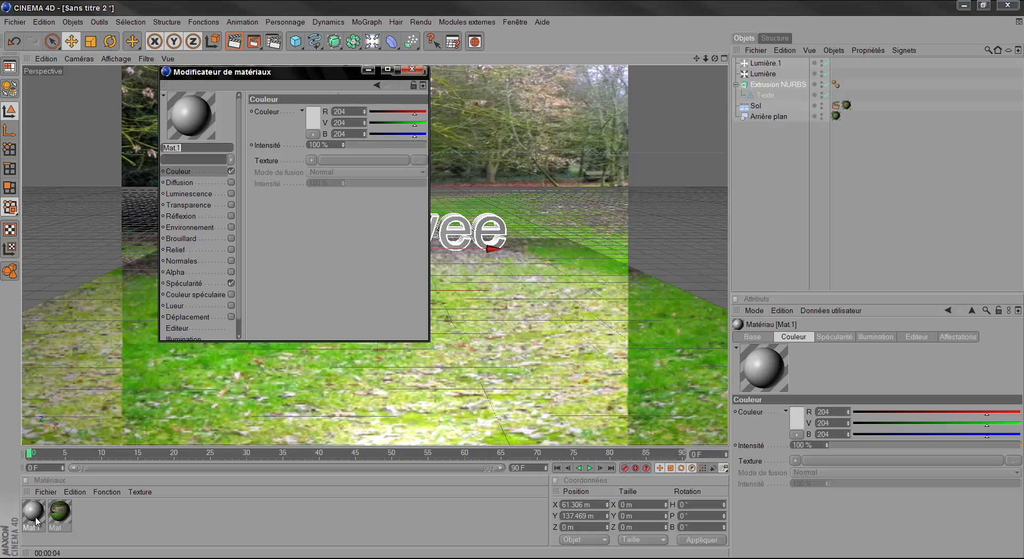
{"action": "left_click", "coordinate": [314, 114]}
{"action": "left_click_drag", "start_coordinate": [250, 110], "coordinate": [238, 130]}
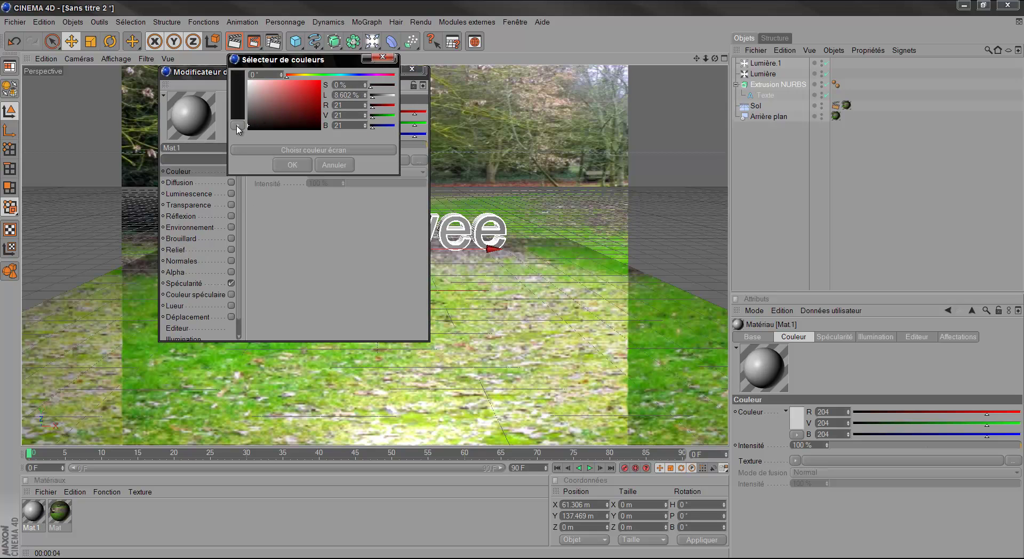
{"action": "left_click", "coordinate": [323, 75]}
{"action": "left_click_drag", "start_coordinate": [317, 114], "coordinate": [318, 119]}
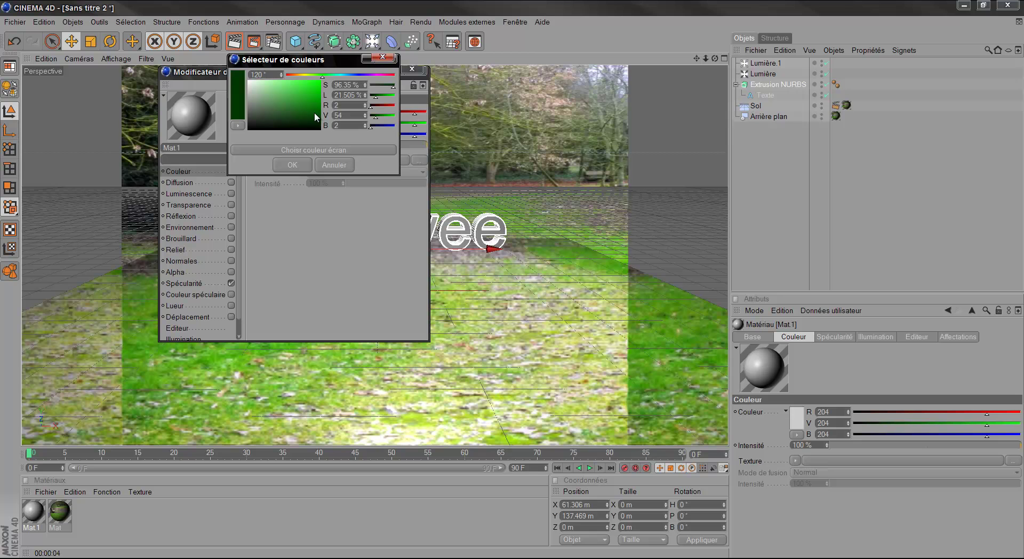
{"action": "mouse_move", "coordinate": [321, 115]}
{"action": "left_mouse_down"}
{"action": "mouse_move", "coordinate": [320, 107]}
{"action": "mouse_move", "coordinate": [320, 116]}
{"action": "left_mouse_up"}
{"action": "left_click", "coordinate": [291, 165]}
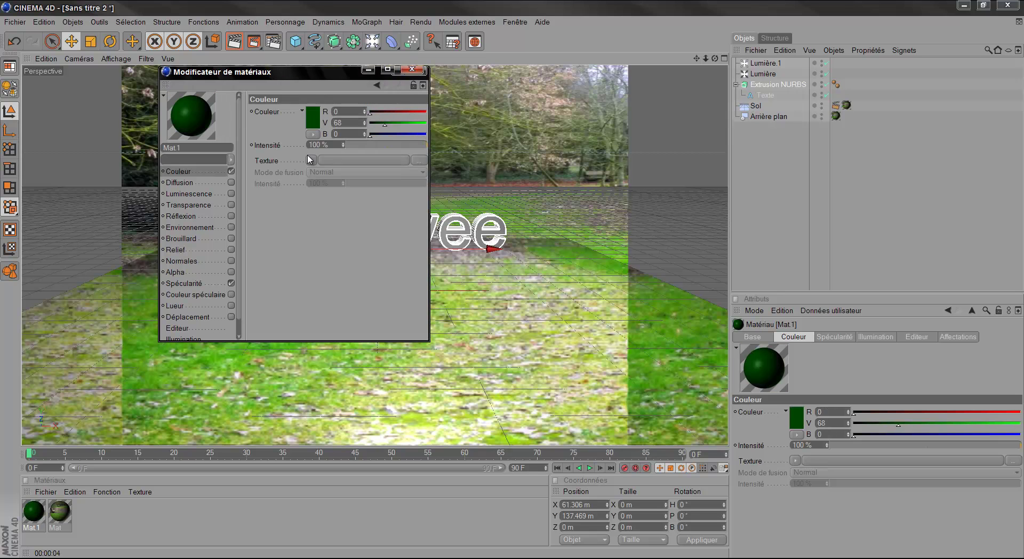
Step: Enable reflection on the green material at 5 % intensity
{"action": "left_click", "coordinate": [182, 216]}
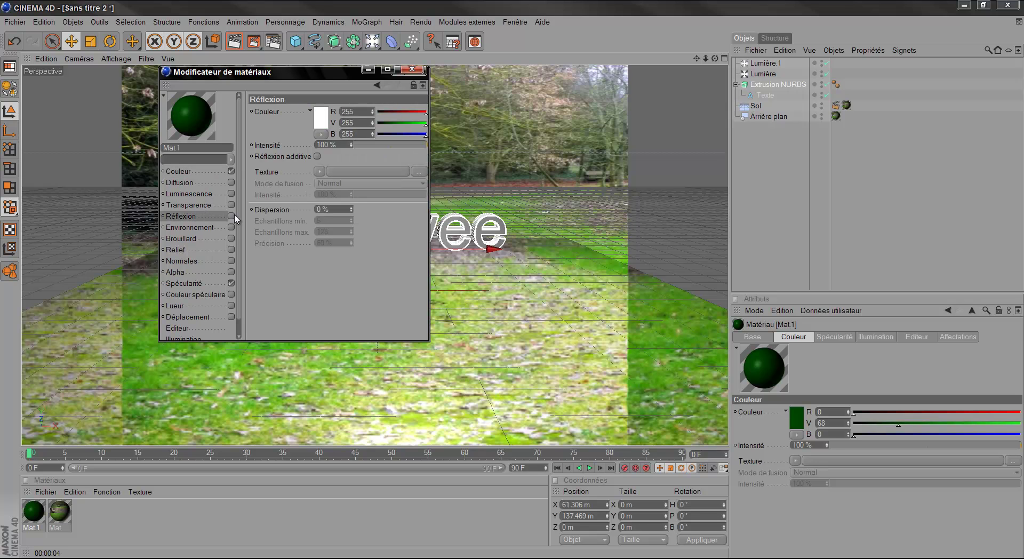
{"action": "left_click", "coordinate": [231, 216]}
{"action": "left_click", "coordinate": [327, 144]}
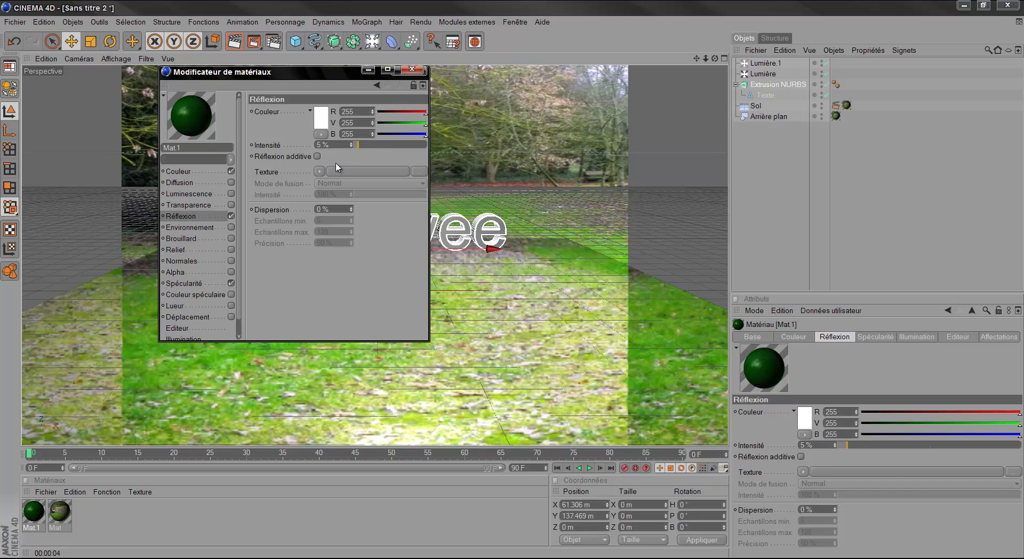
Step: Try the Métal specular mode on the green material, settle on Colorisé, and adjust the highlight to 39 % width and a greater height
{"action": "scroll", "coordinate": [219, 240], "scroll_direction": "down", "scroll_amount": 1}
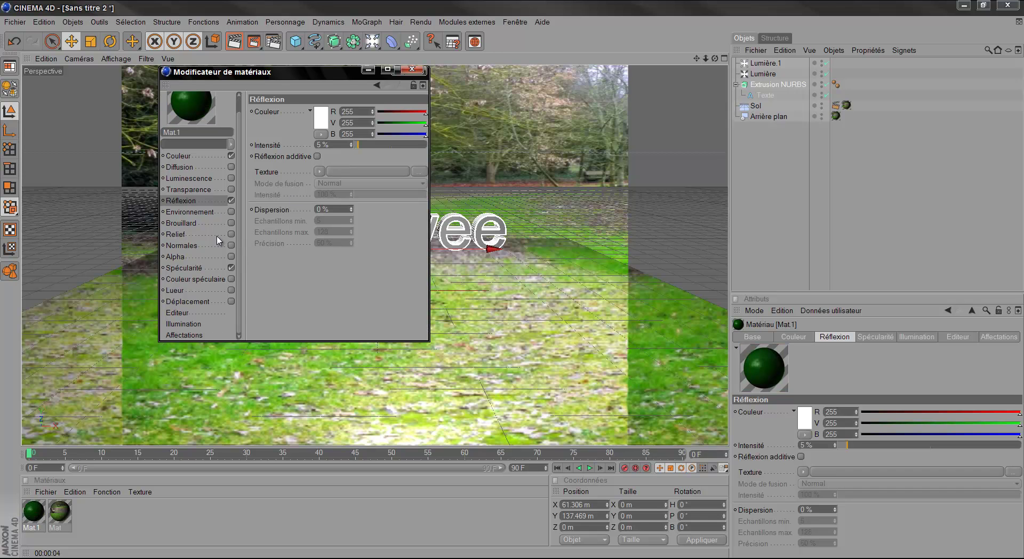
{"action": "left_click", "coordinate": [218, 267]}
{"action": "left_click", "coordinate": [388, 147]}
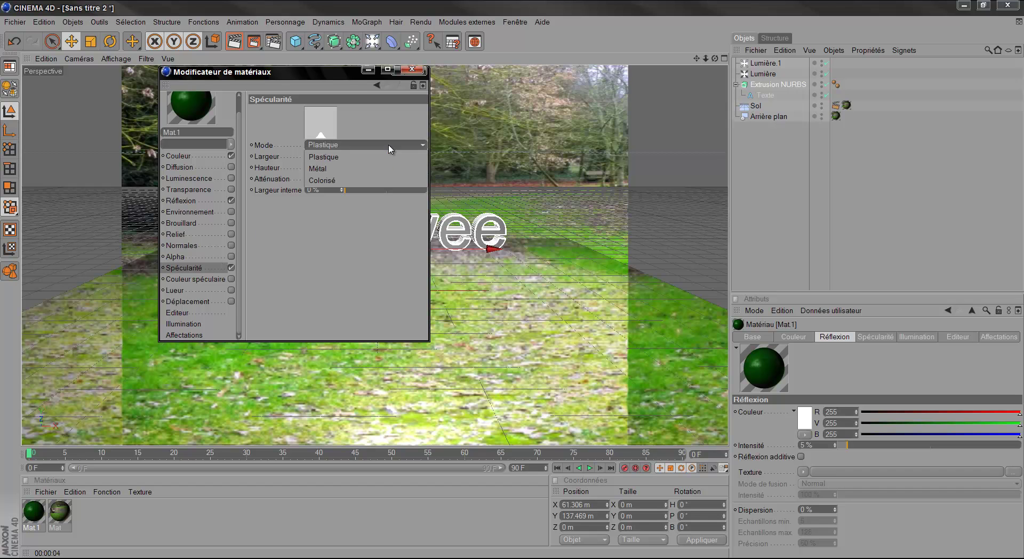
{"action": "left_click", "coordinate": [381, 168]}
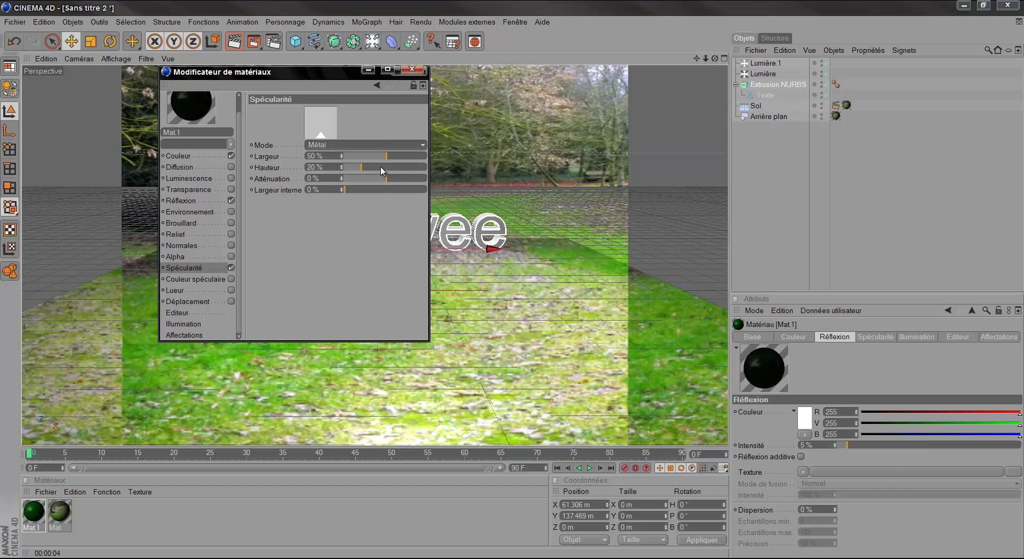
{"action": "left_click", "coordinate": [382, 145]}
{"action": "left_click", "coordinate": [342, 182]}
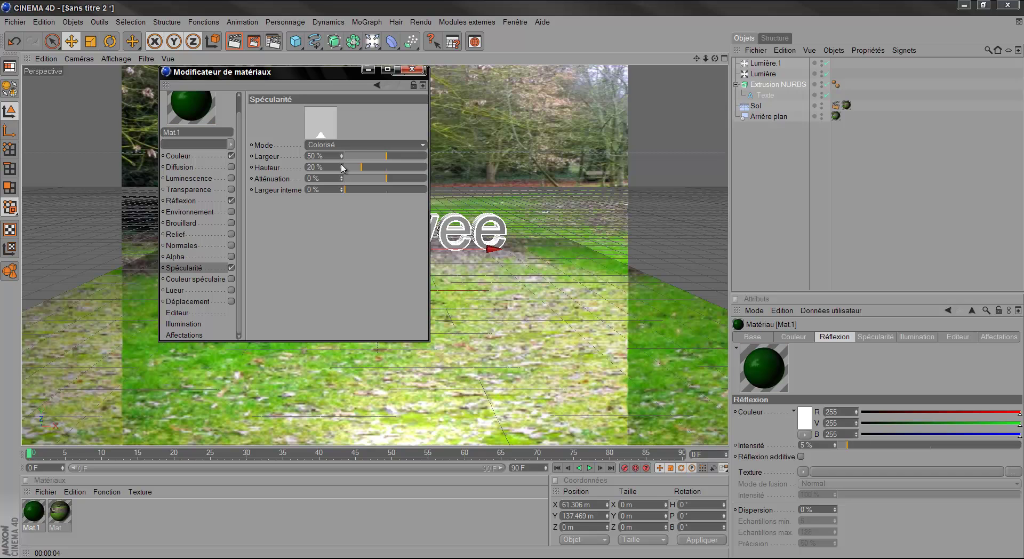
{"action": "left_click", "coordinate": [377, 156]}
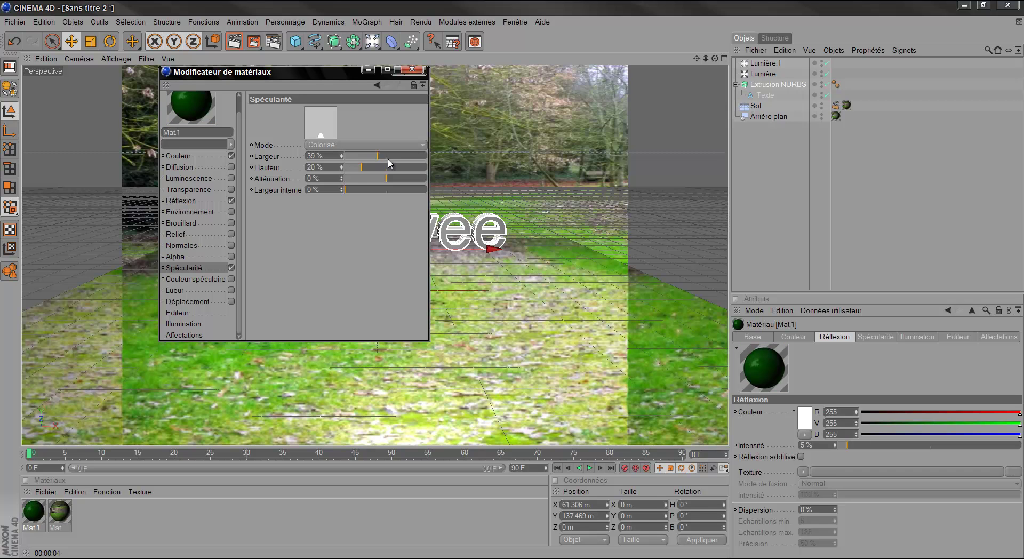
{"action": "left_click", "coordinate": [372, 167]}
Step: Close the material editor, apply the green material to the extruded text, and render the view
{"action": "left_click", "coordinate": [412, 69]}
{"action": "left_click_drag", "start_coordinate": [416, 248], "coordinate": [435, 233]}
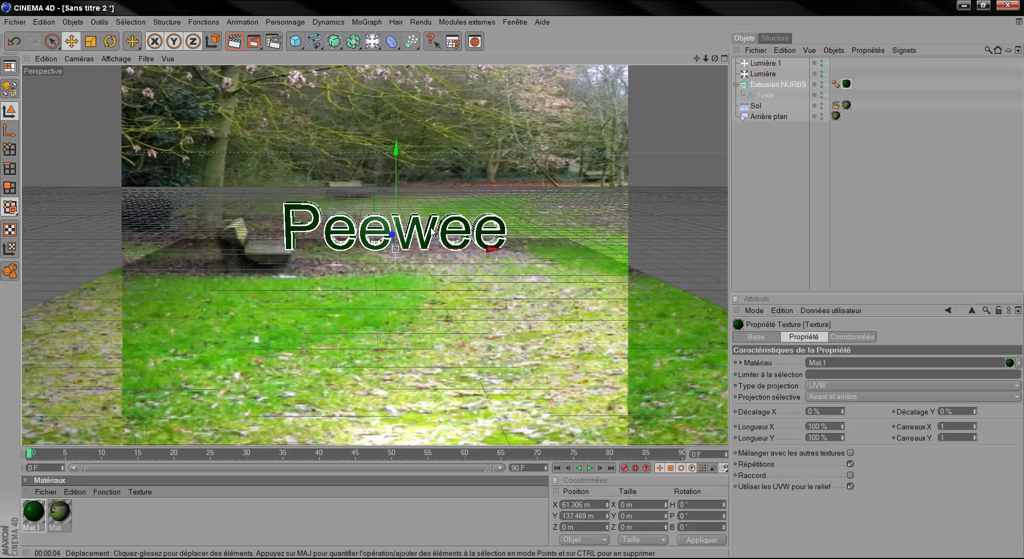
{"action": "key", "text": "ctrl+r"}
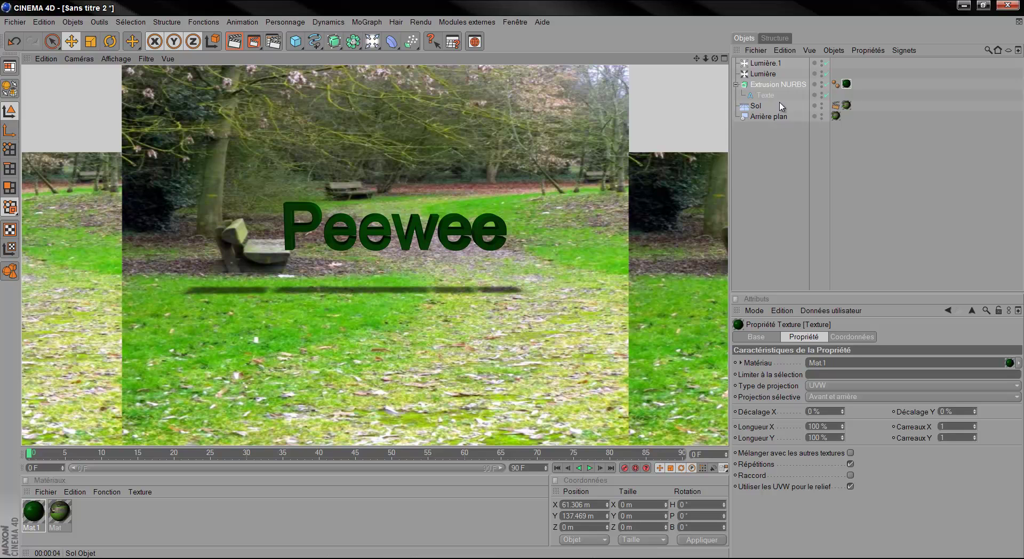
Step: Move the extruded text and both lights together forward to about -425 m in Z and down to about 373 m in Y, then render
{"action": "left_click_drag", "start_coordinate": [771, 89], "coordinate": [764, 67]}
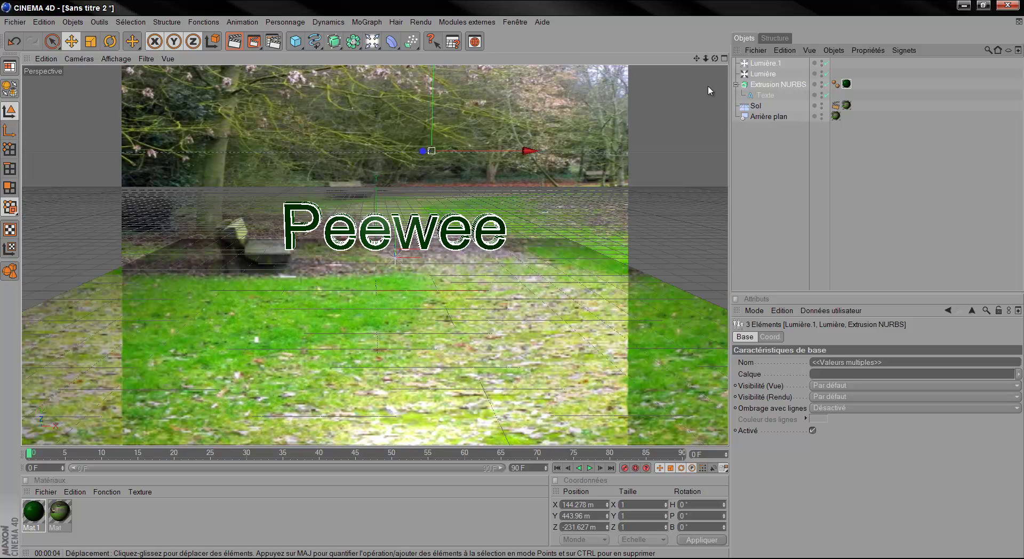
{"action": "right_click_drag", "start_coordinate": [525, 290], "coordinate": [517, 292]}
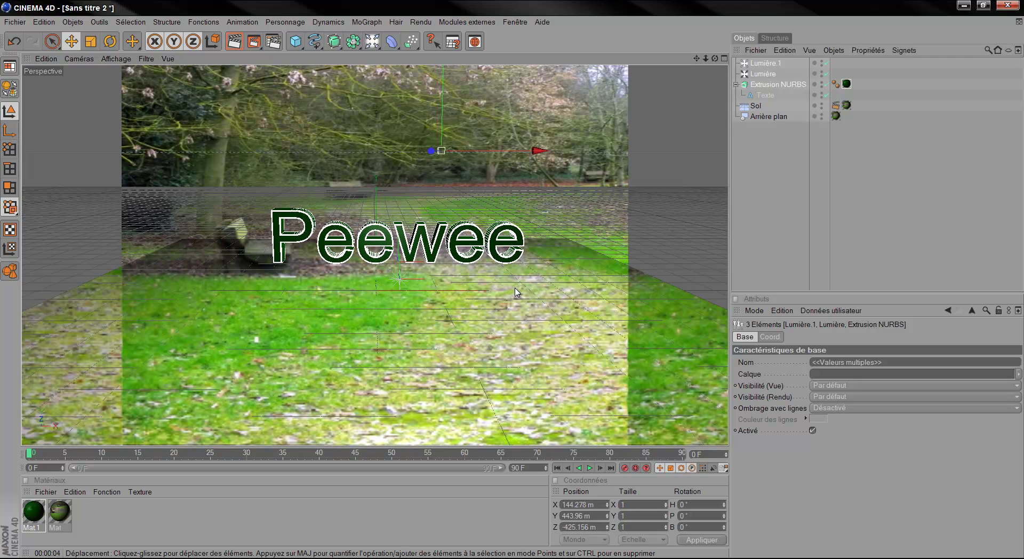
{"action": "key", "text": "ctrl+r"}
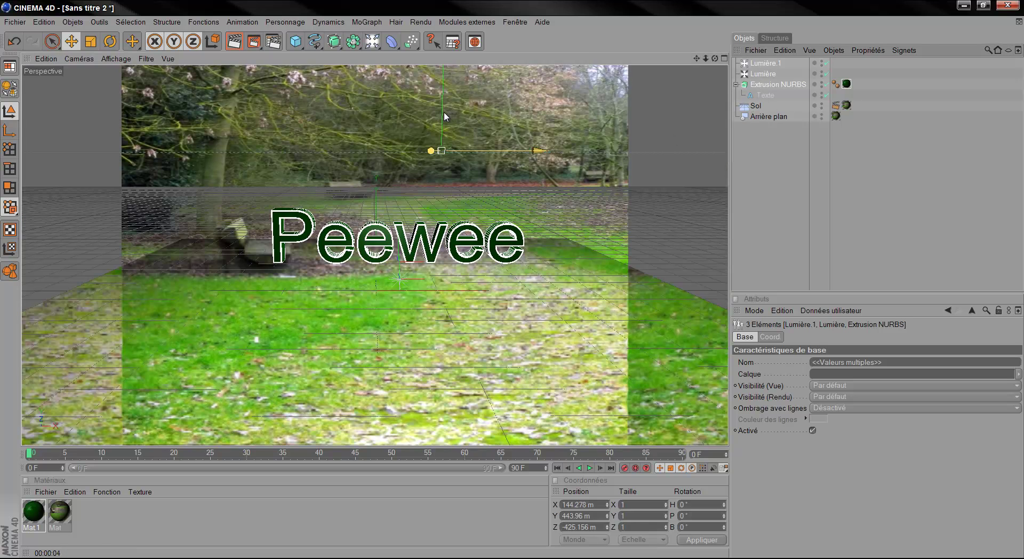
{"action": "left_click_drag", "start_coordinate": [442, 97], "coordinate": [513, 286]}
{"action": "key", "text": "ctrl+r"}
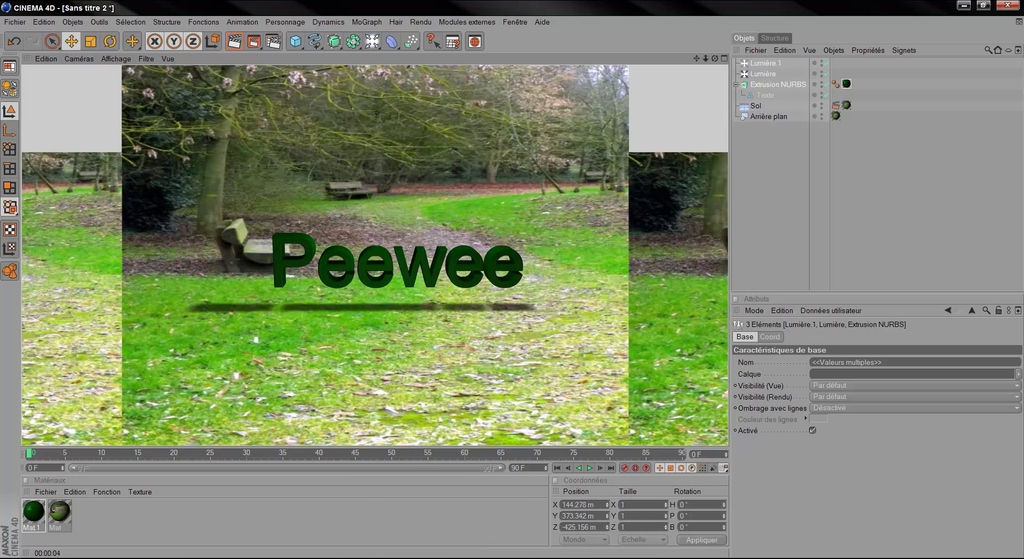
Step: Close the original park photo preview and view the composite image incrustation_chemin copy.png from the Montage photo folder
{"action": "key", "text": "alt+Tab"}
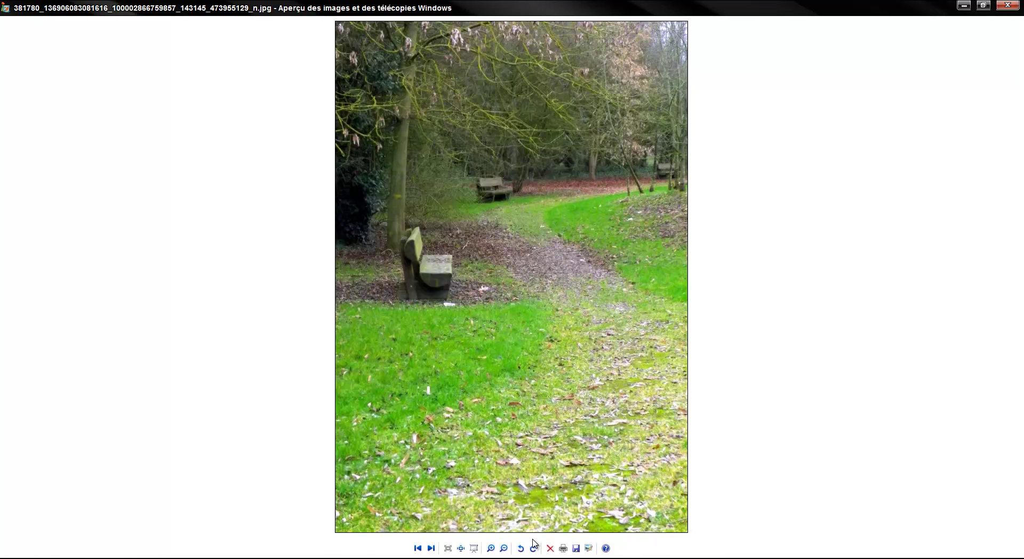
{"action": "left_click", "coordinate": [1007, 5]}
{"action": "key", "text": "alt+Tab"}
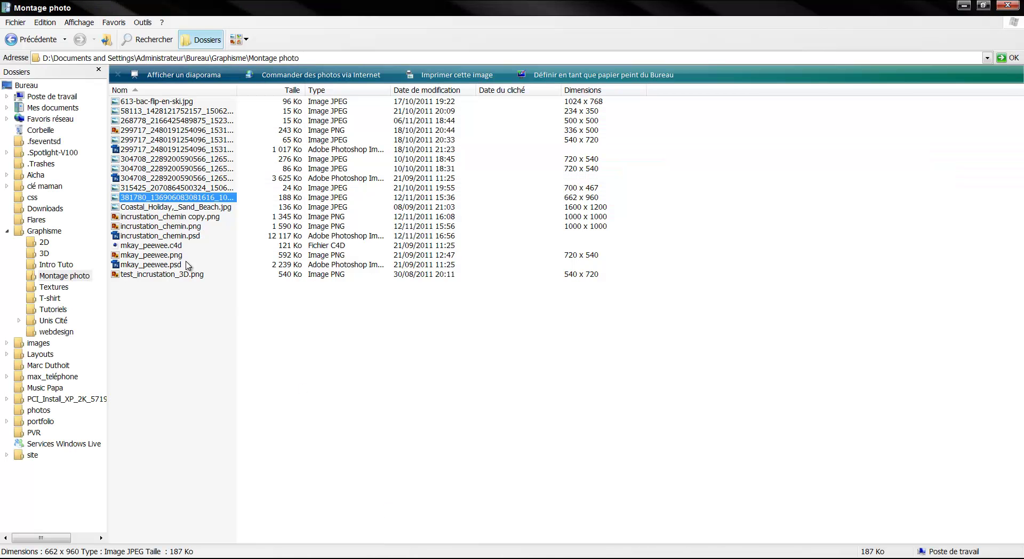
{"action": "left_click", "coordinate": [159, 218]}
{"action": "double_click", "coordinate": [159, 218]}
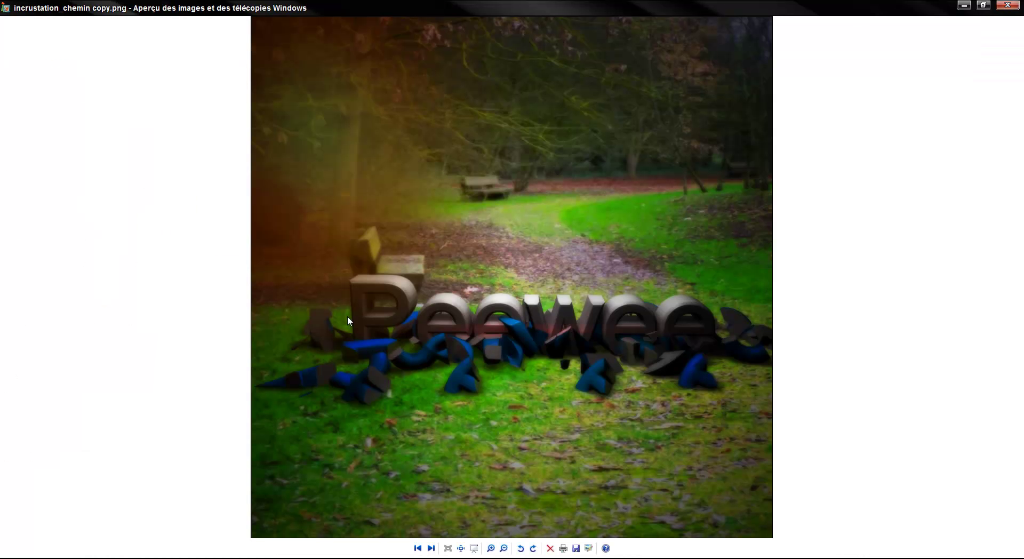